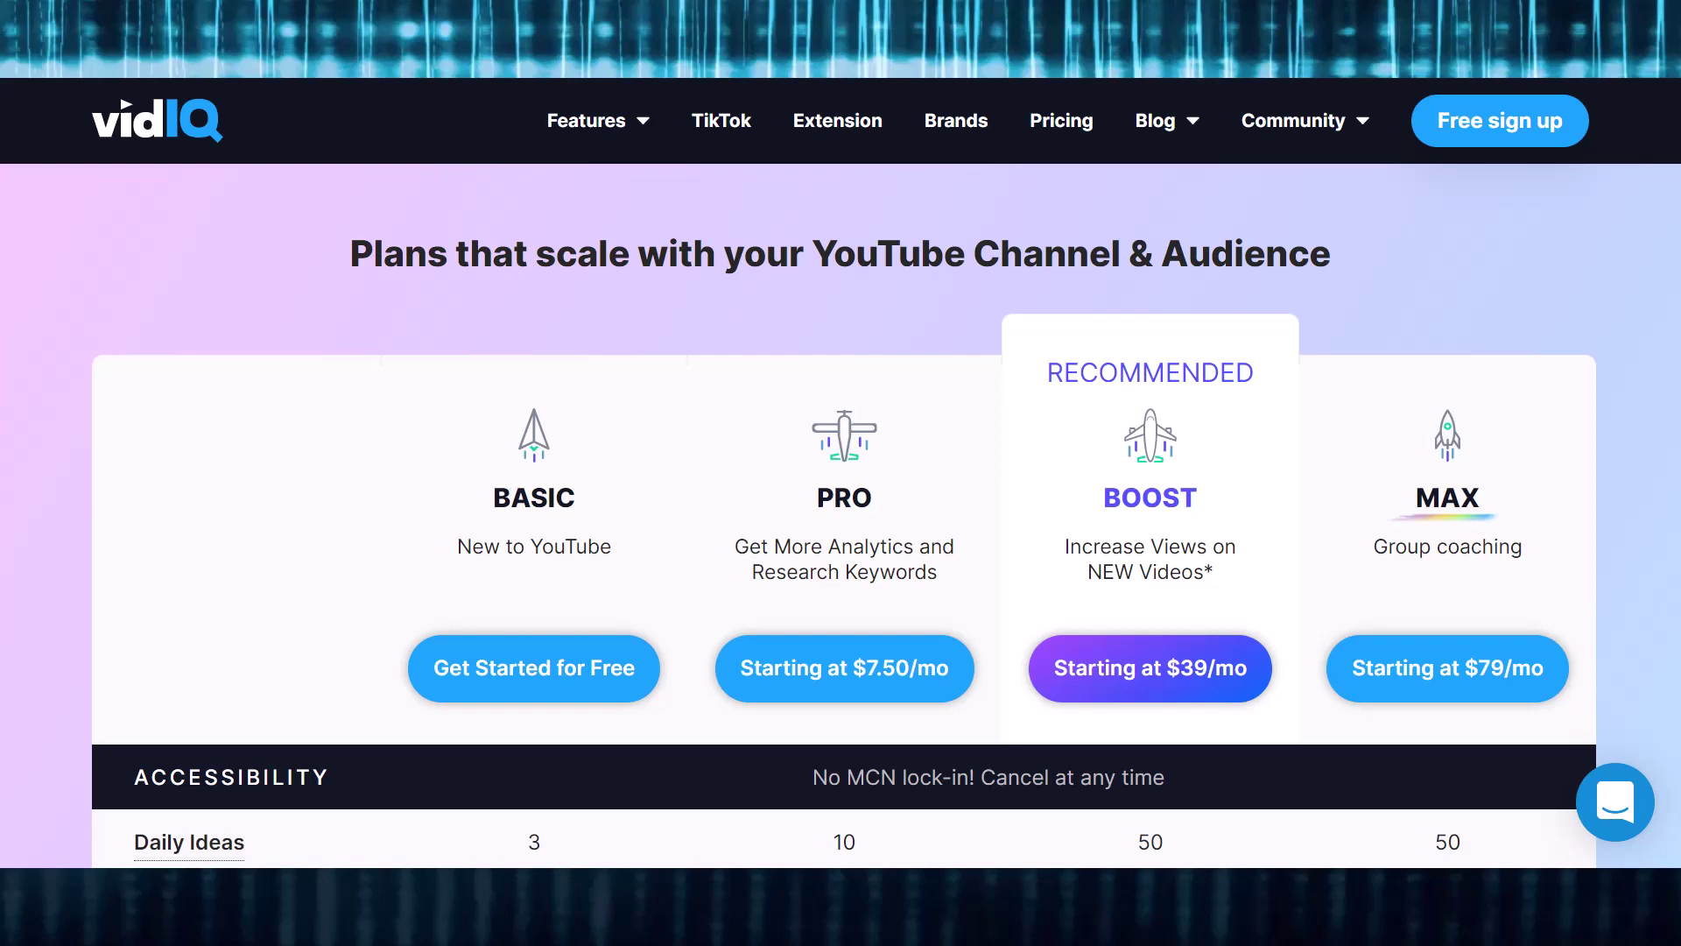
Step: Scroll the plan comparison past the Chrome & Firefox Extension and Web Suite rows to its end
scroll(840, 473, "down", 10)
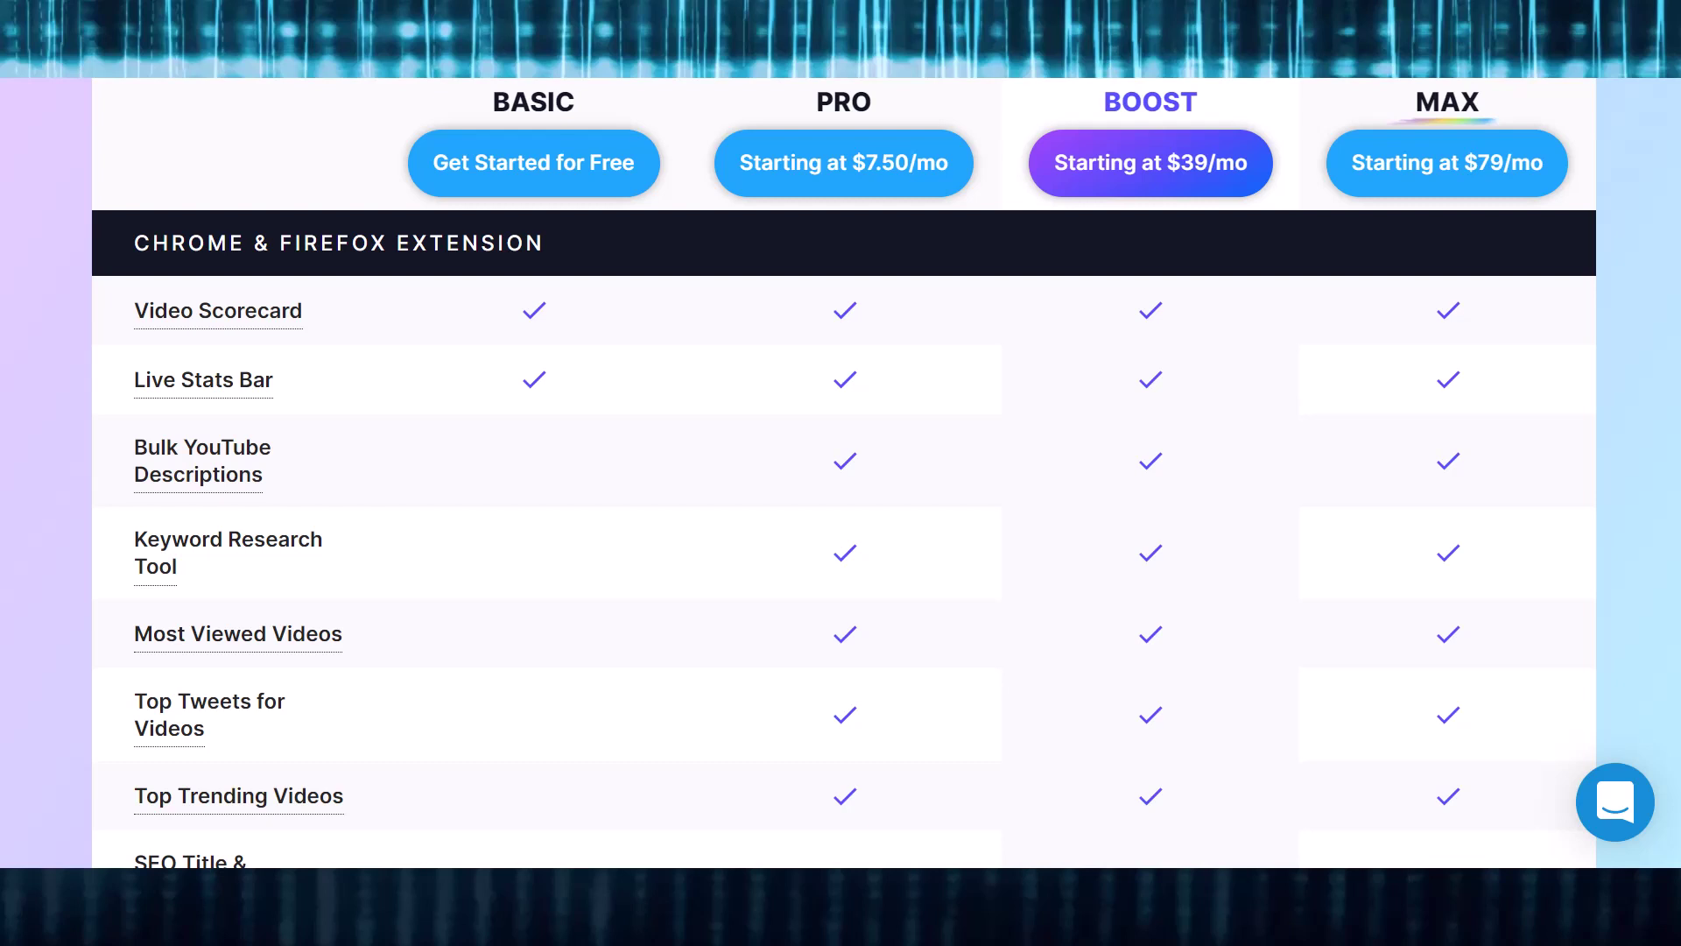
scroll(840, 473, "down", 5)
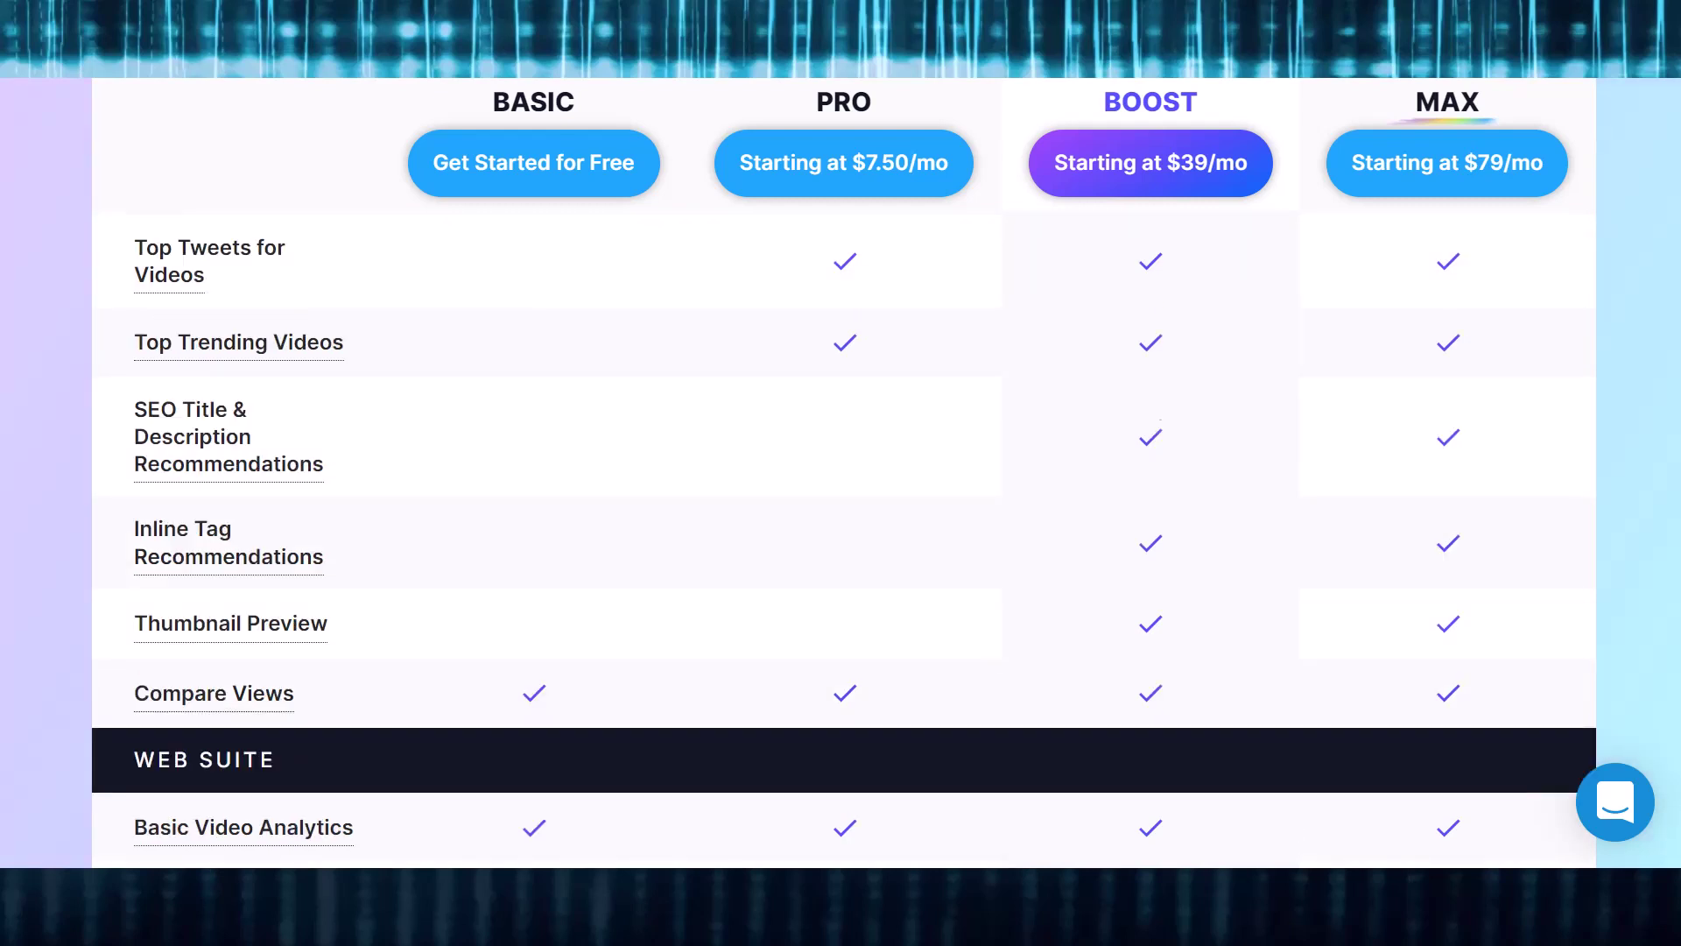
scroll(840, 472, "down", 8)
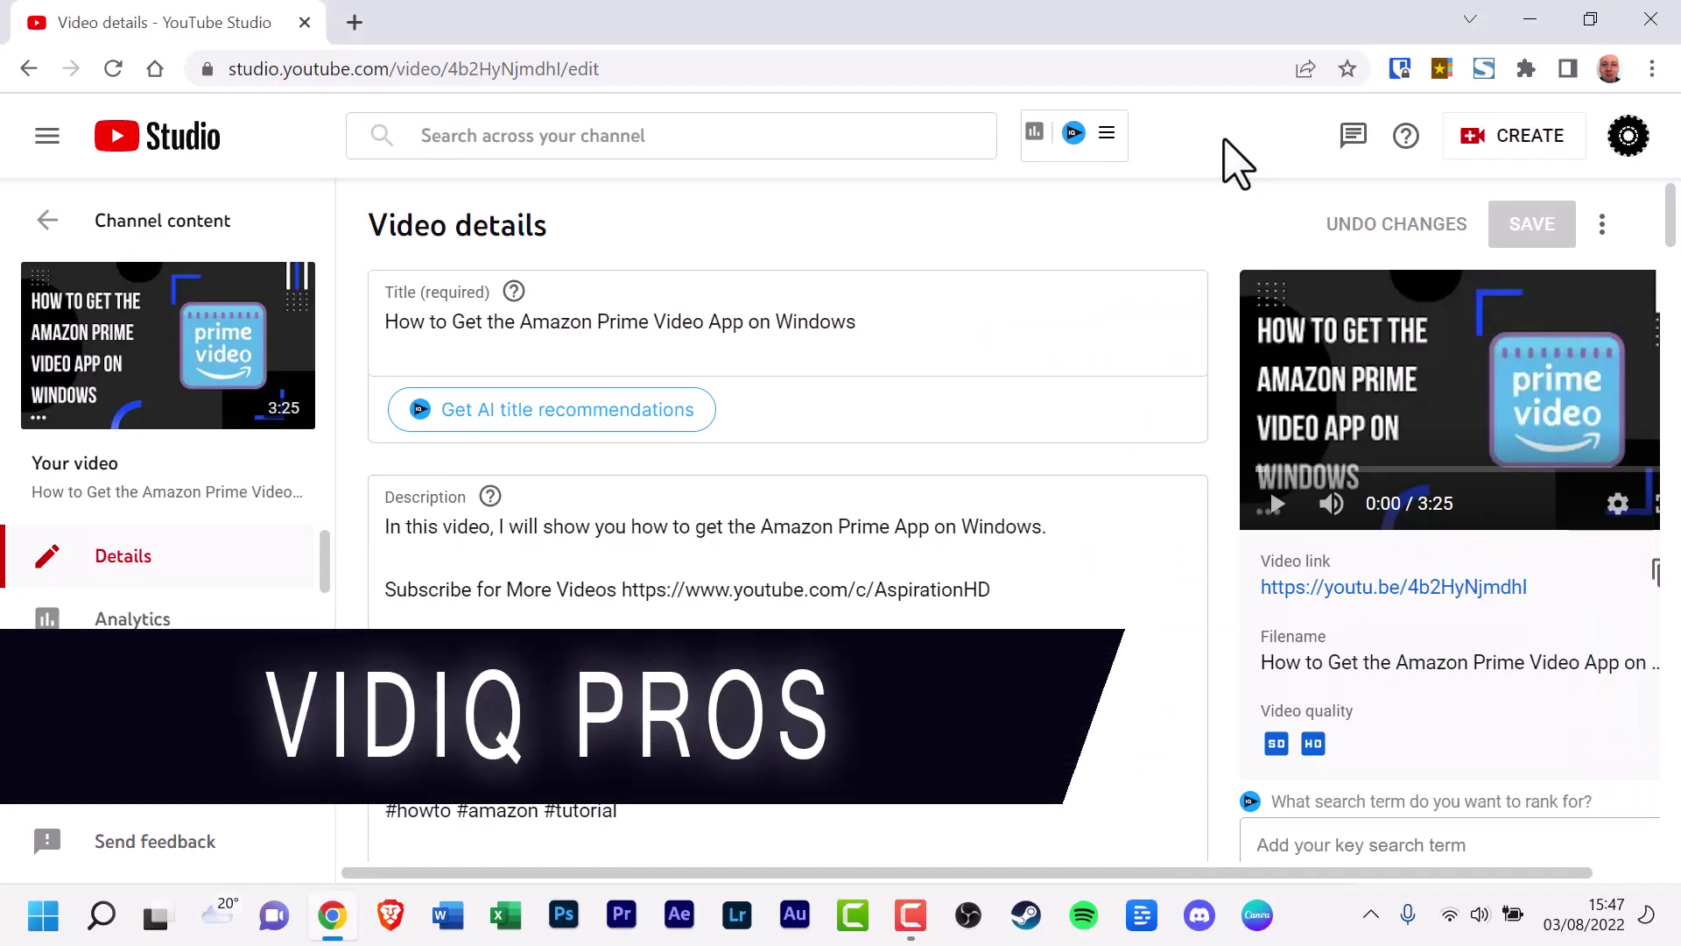
Step: Generate AI title recommendations for the video, refresh them once, then close them
left_click(576, 427)
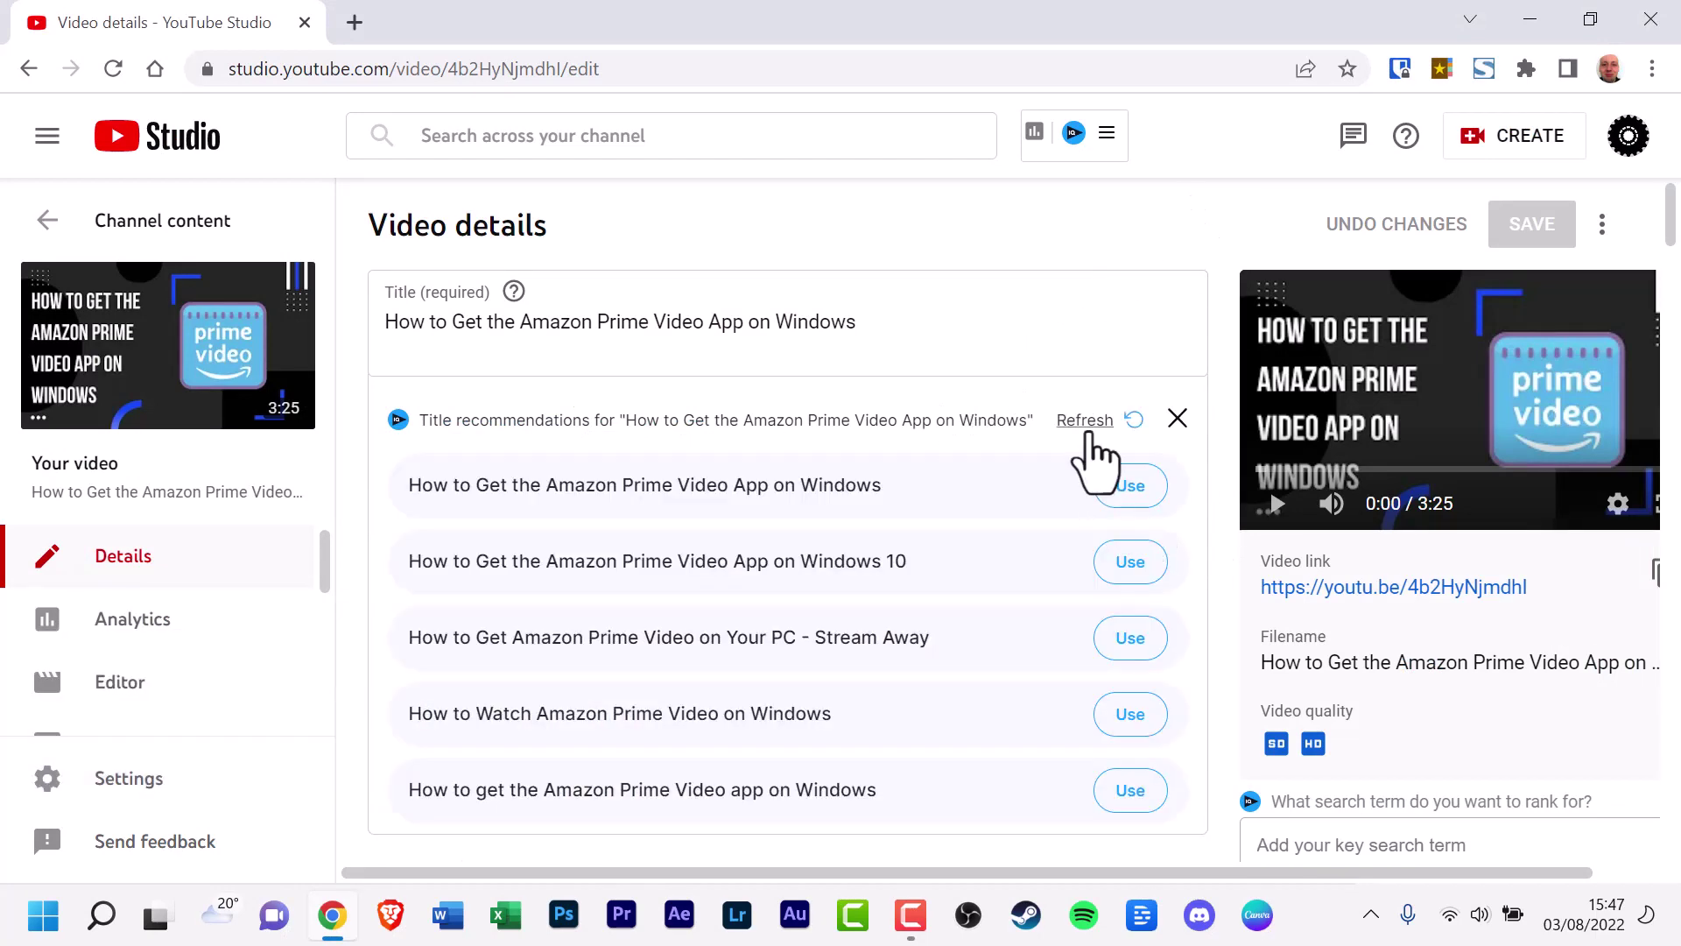
left_click(1089, 421)
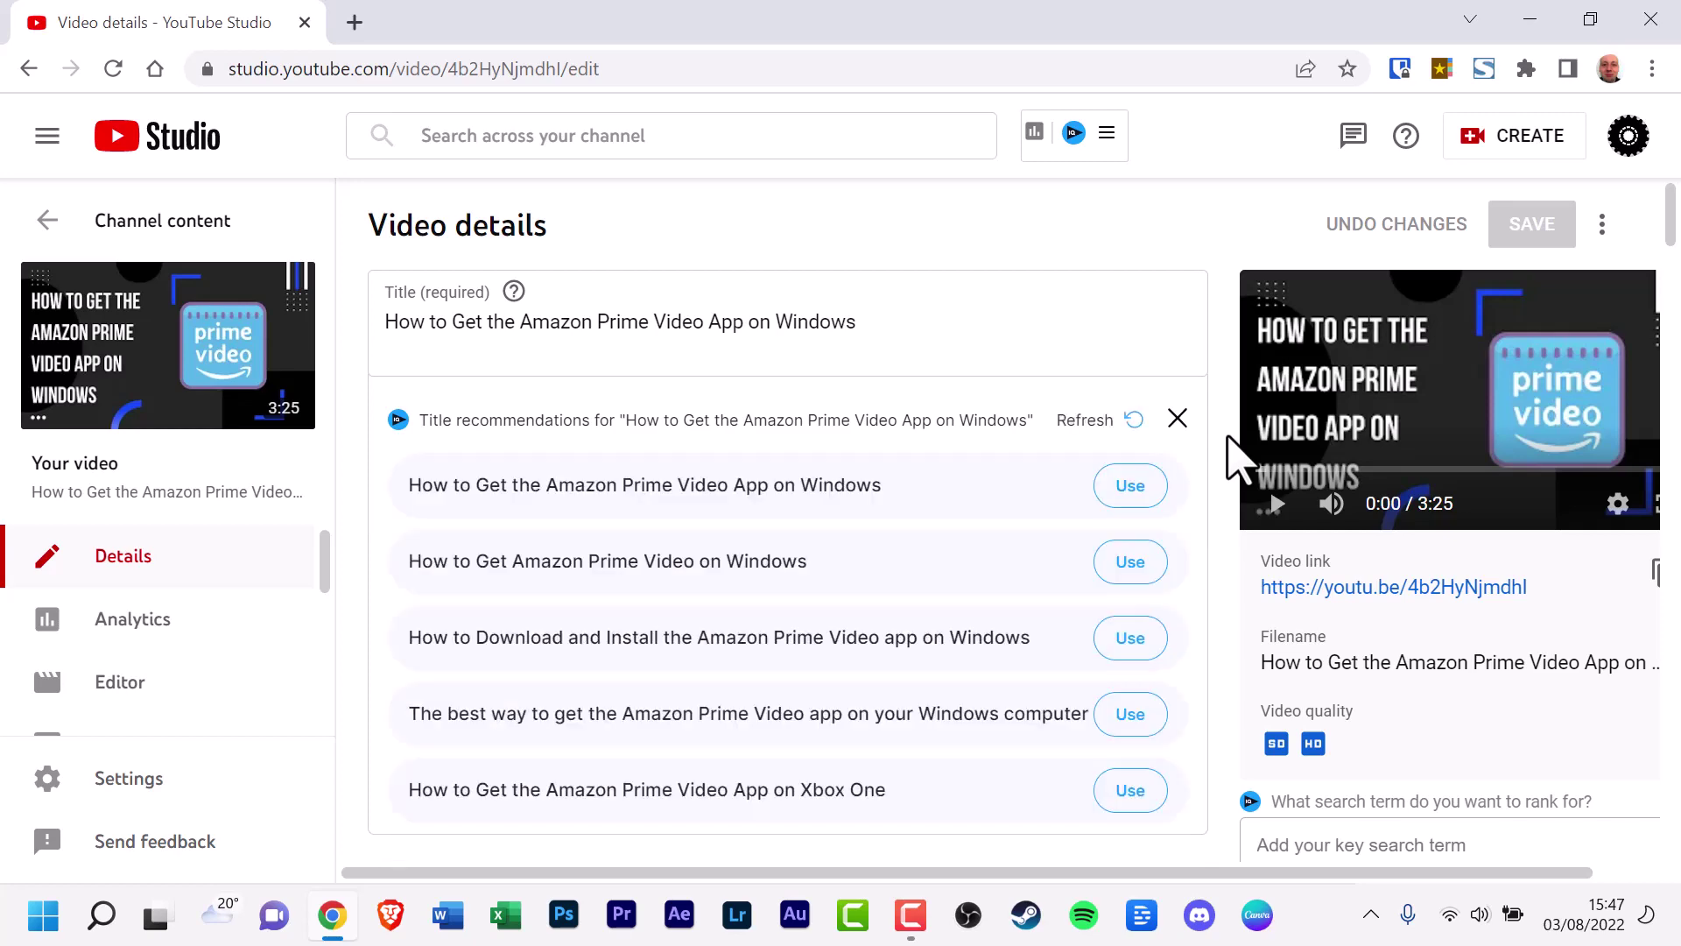
left_click(1177, 420)
Step: Step the best-time-to-publish chart from Monday through to Friday, peaking 12:00–2:00 AM
scroll(1194, 499, "down", 6)
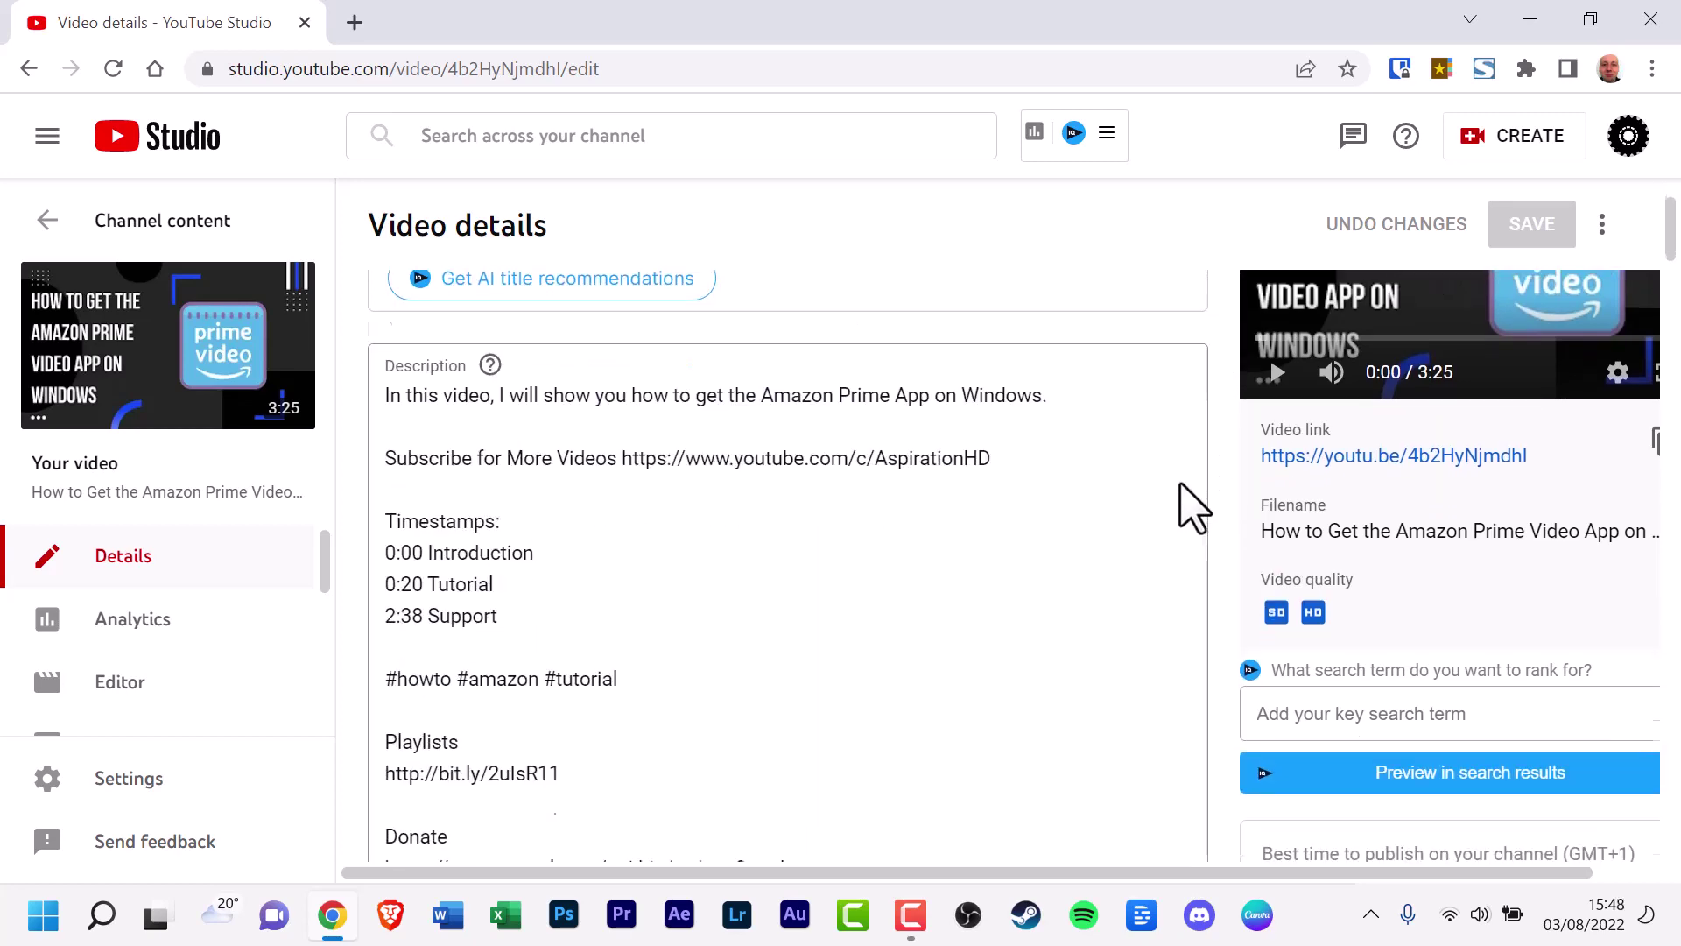
scroll(1174, 479, "down", 1)
left_click_drag(1389, 874, 1468, 874)
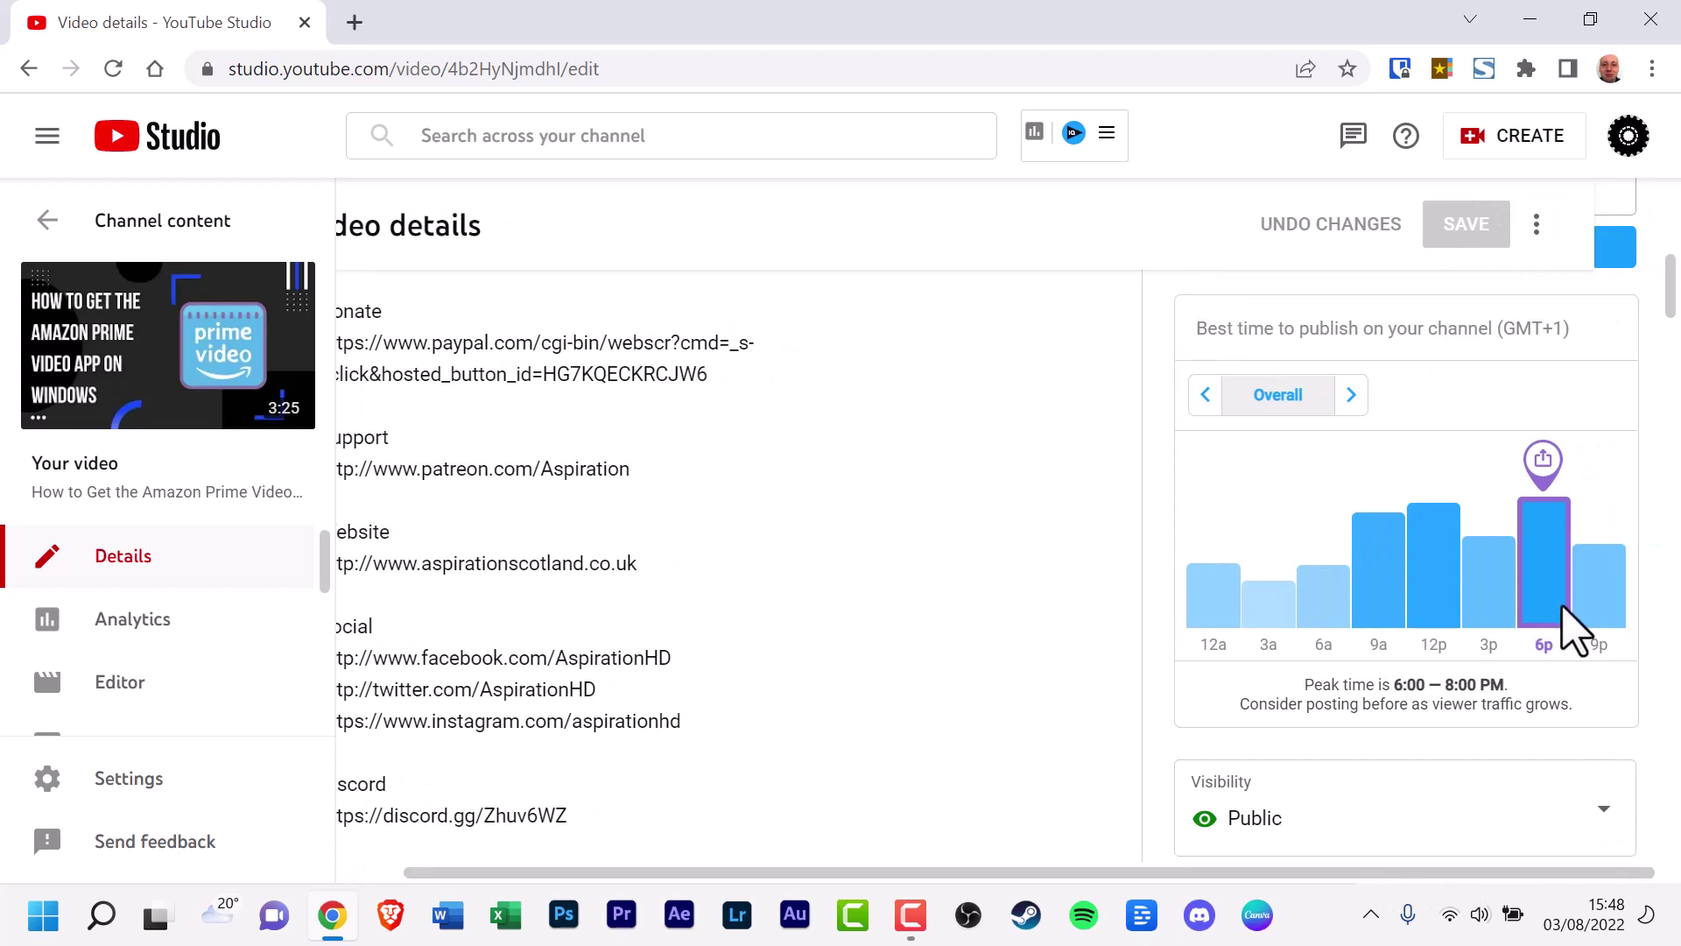
mouse_move(1549, 478)
left_click(1353, 395)
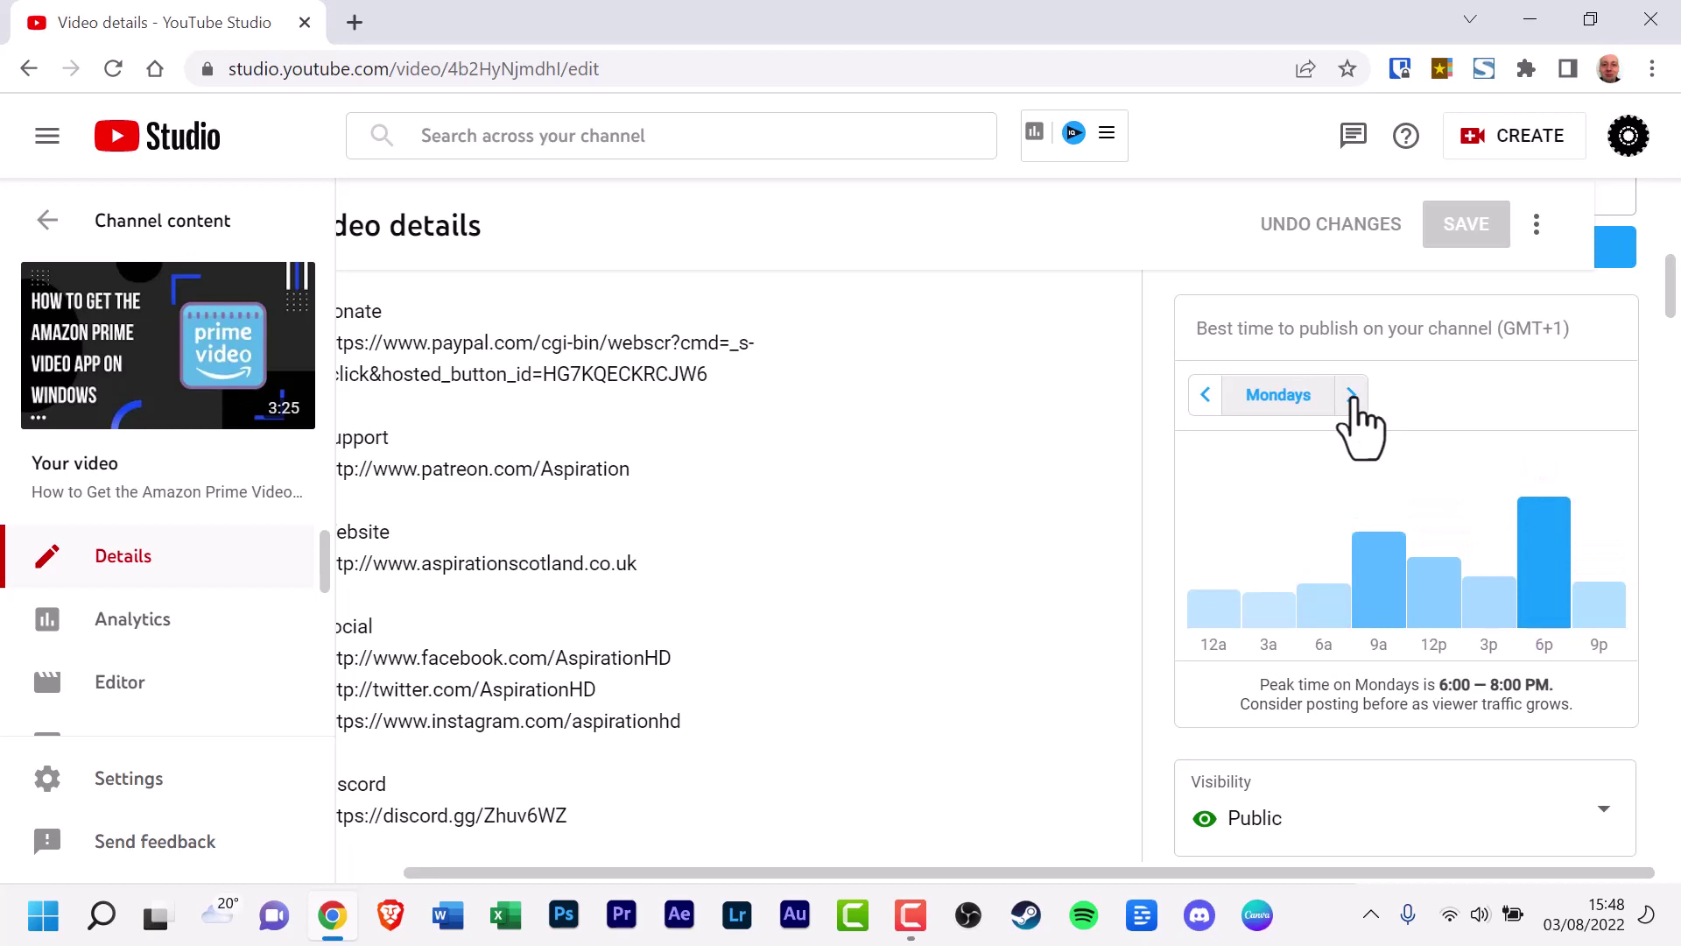
left_click(1353, 396)
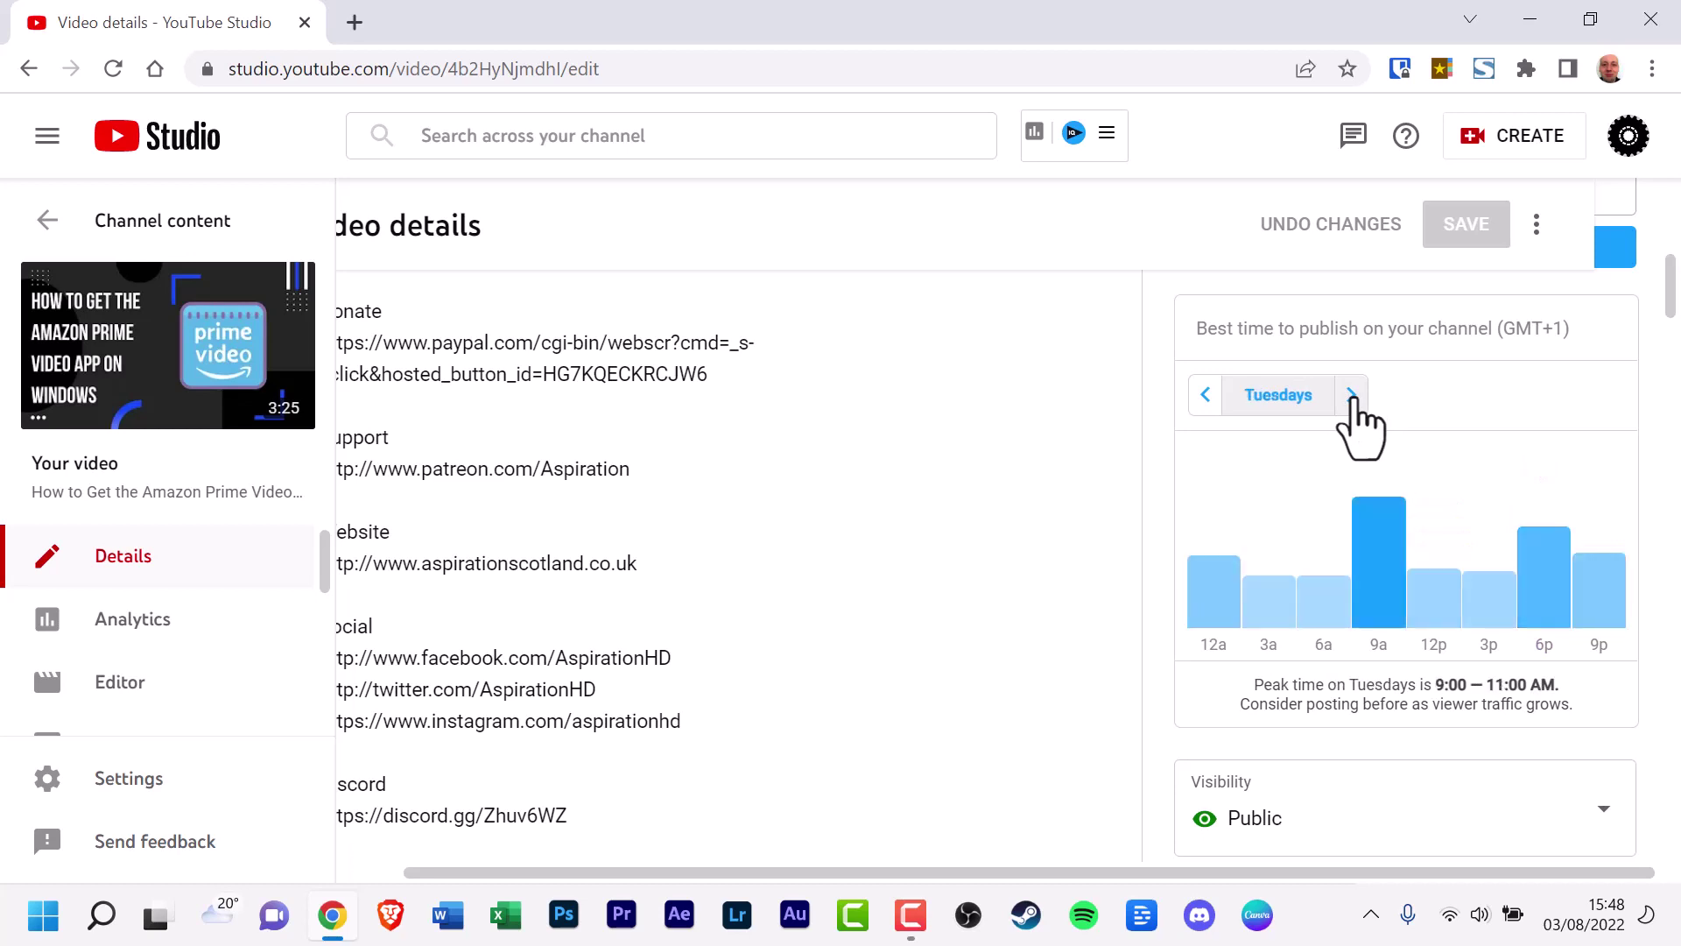
left_click(1352, 396)
left_click(1353, 396)
left_click(1352, 395)
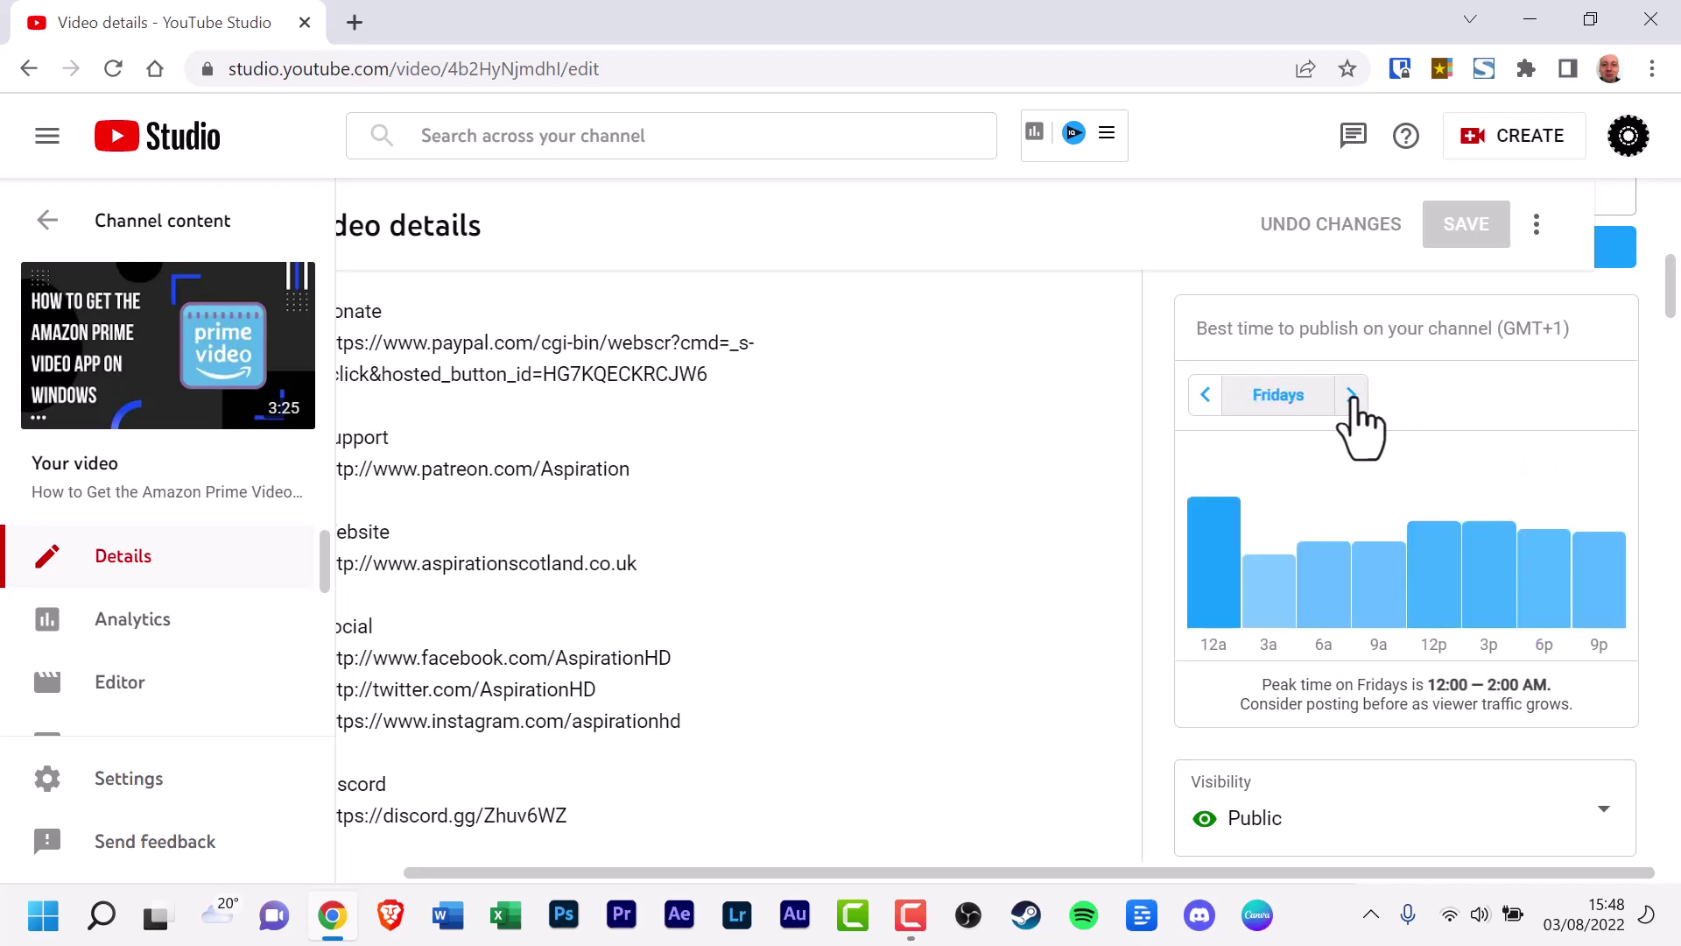
Step: Bring the vidIQ SEO score panel (53/100) and the Compare thumbnail in search results box into view
scroll(967, 613, "down", 5)
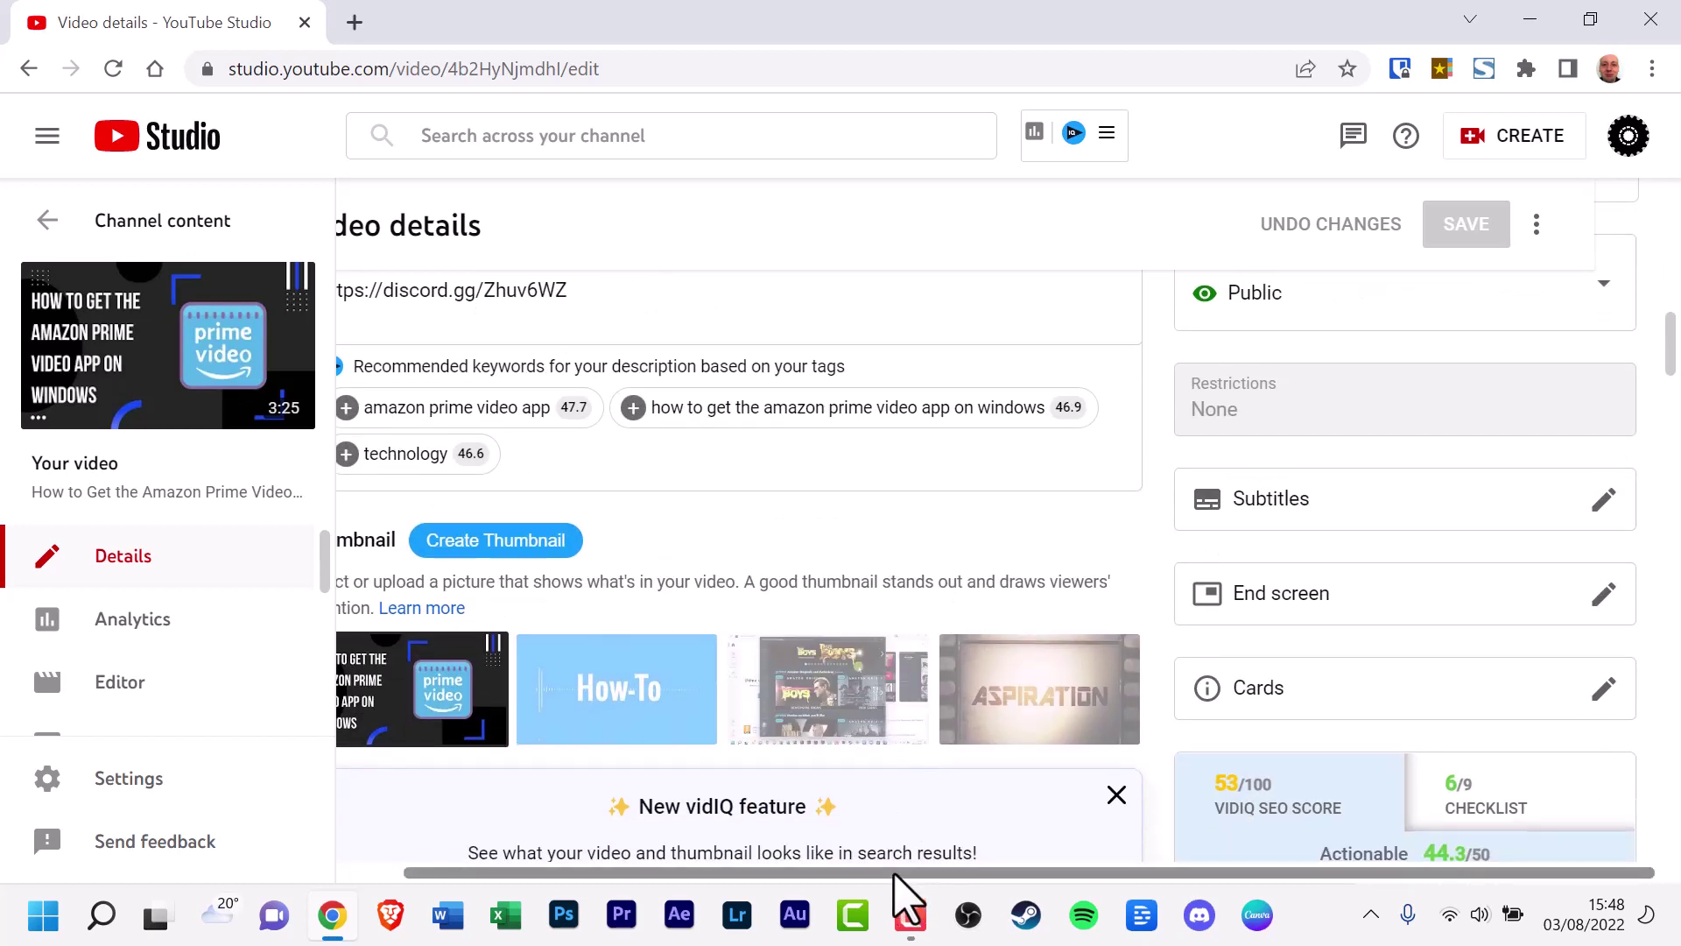
scroll(841, 823, "left", 2)
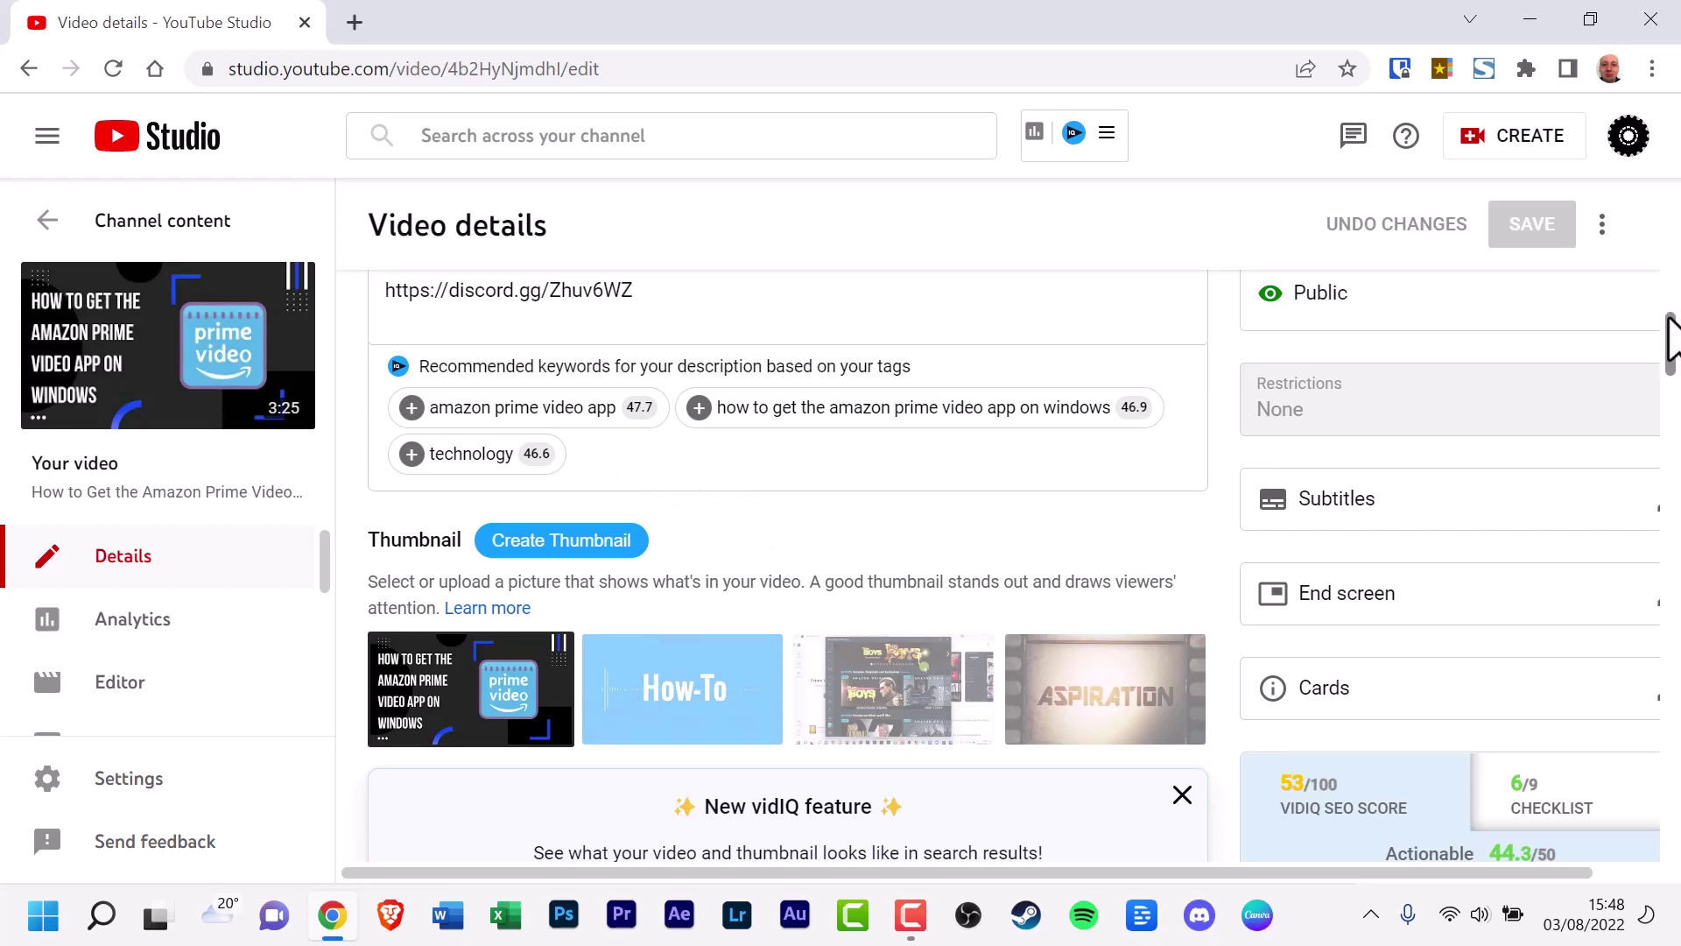
left_click_drag(1672, 338, 1672, 382)
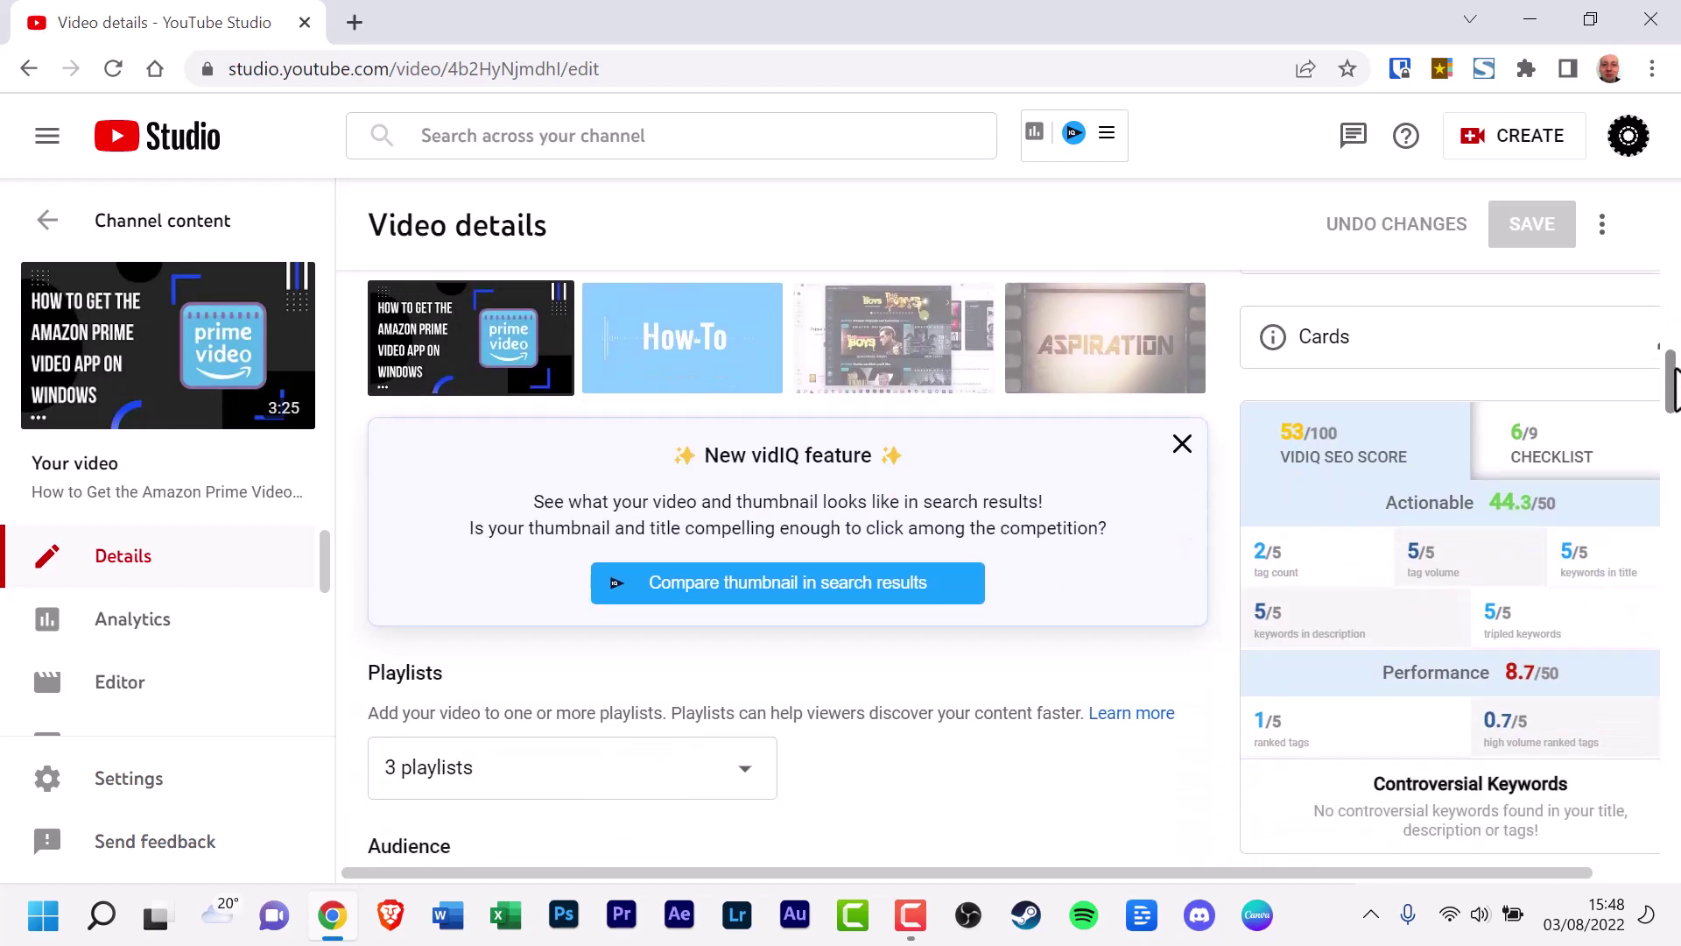
Step: Compare the thumbnail in search results for 'how to get the Amazon Prime Vi', then close the comparison
left_click(833, 585)
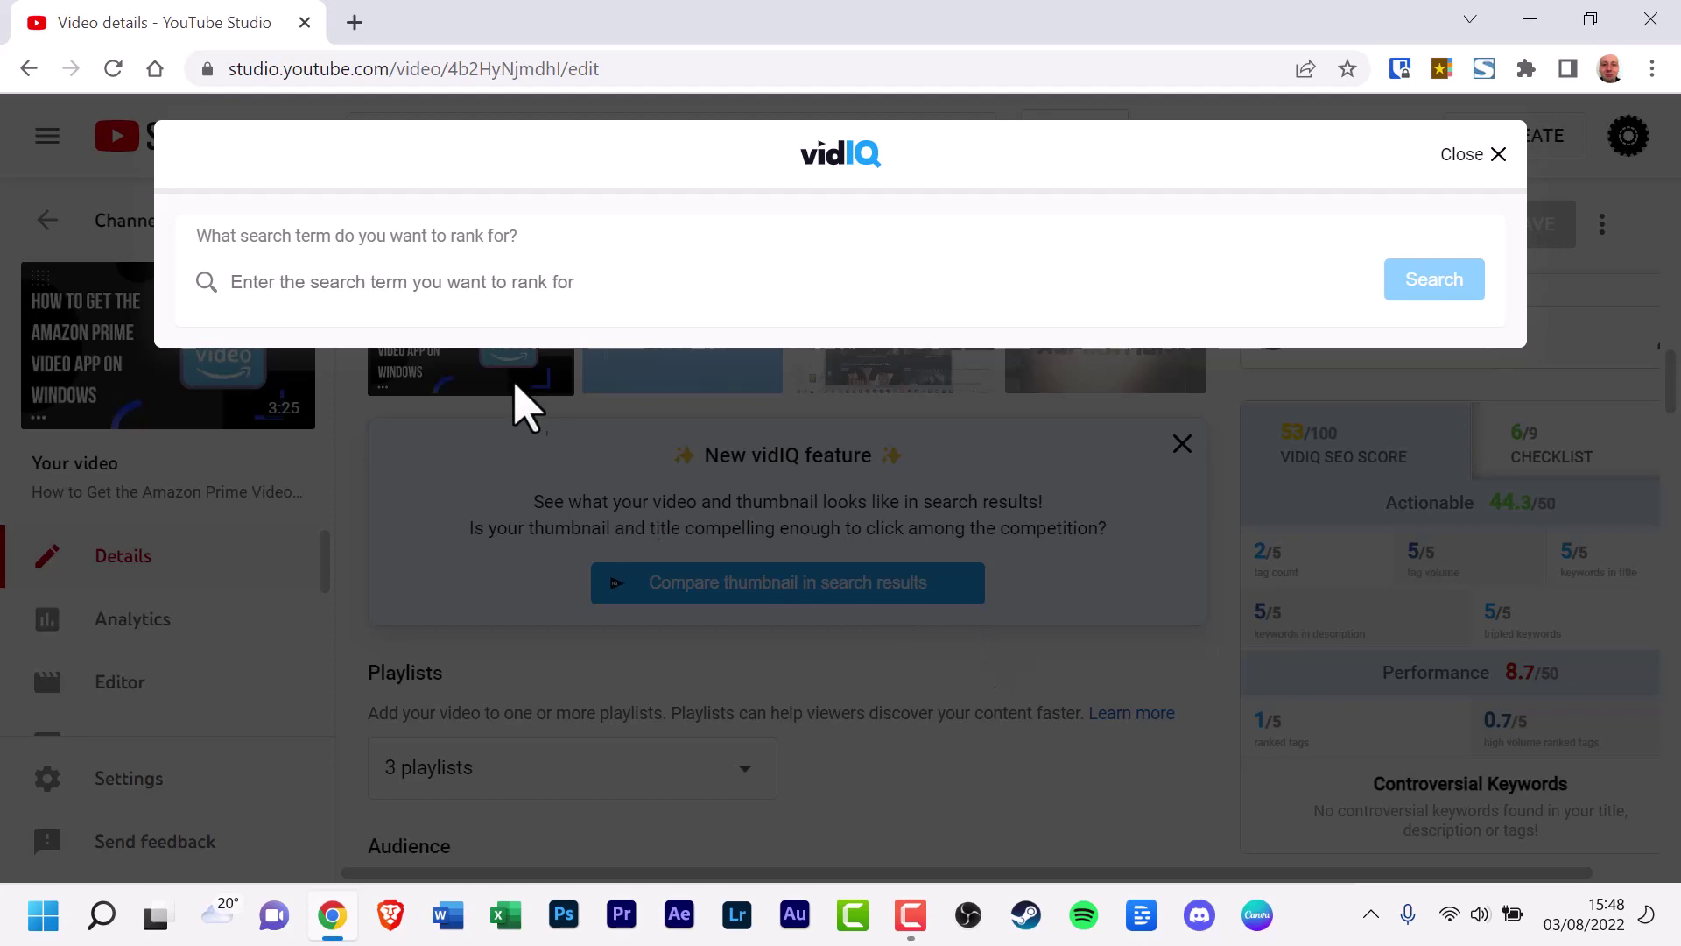
type("how to get th")
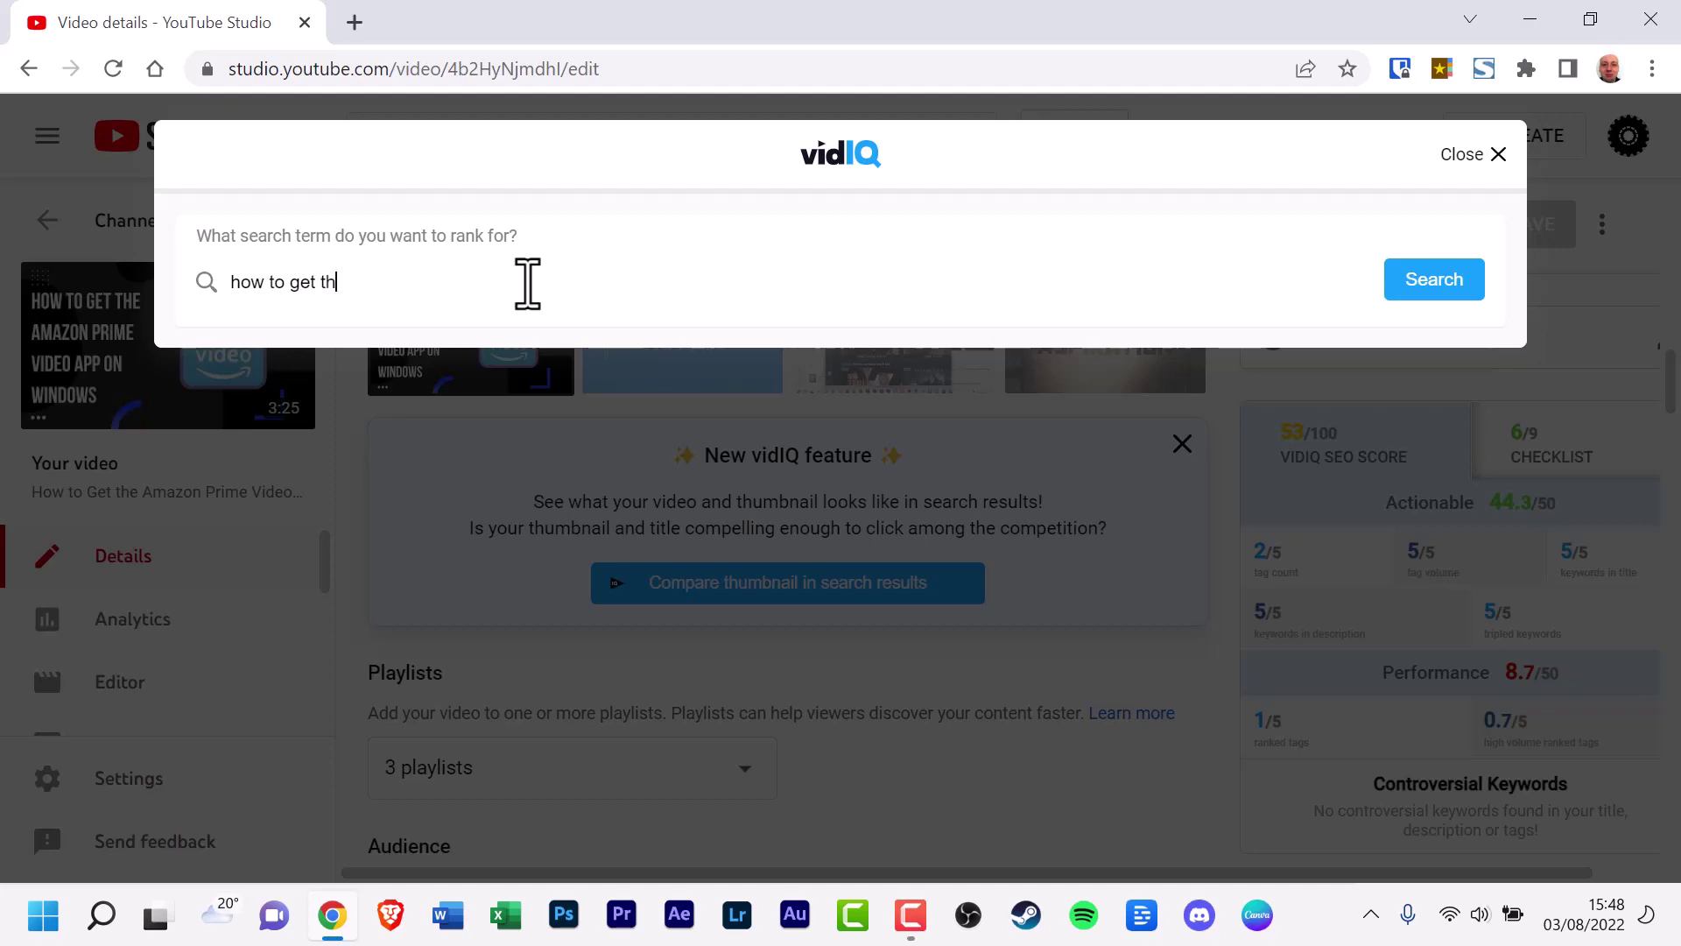
type("e Am")
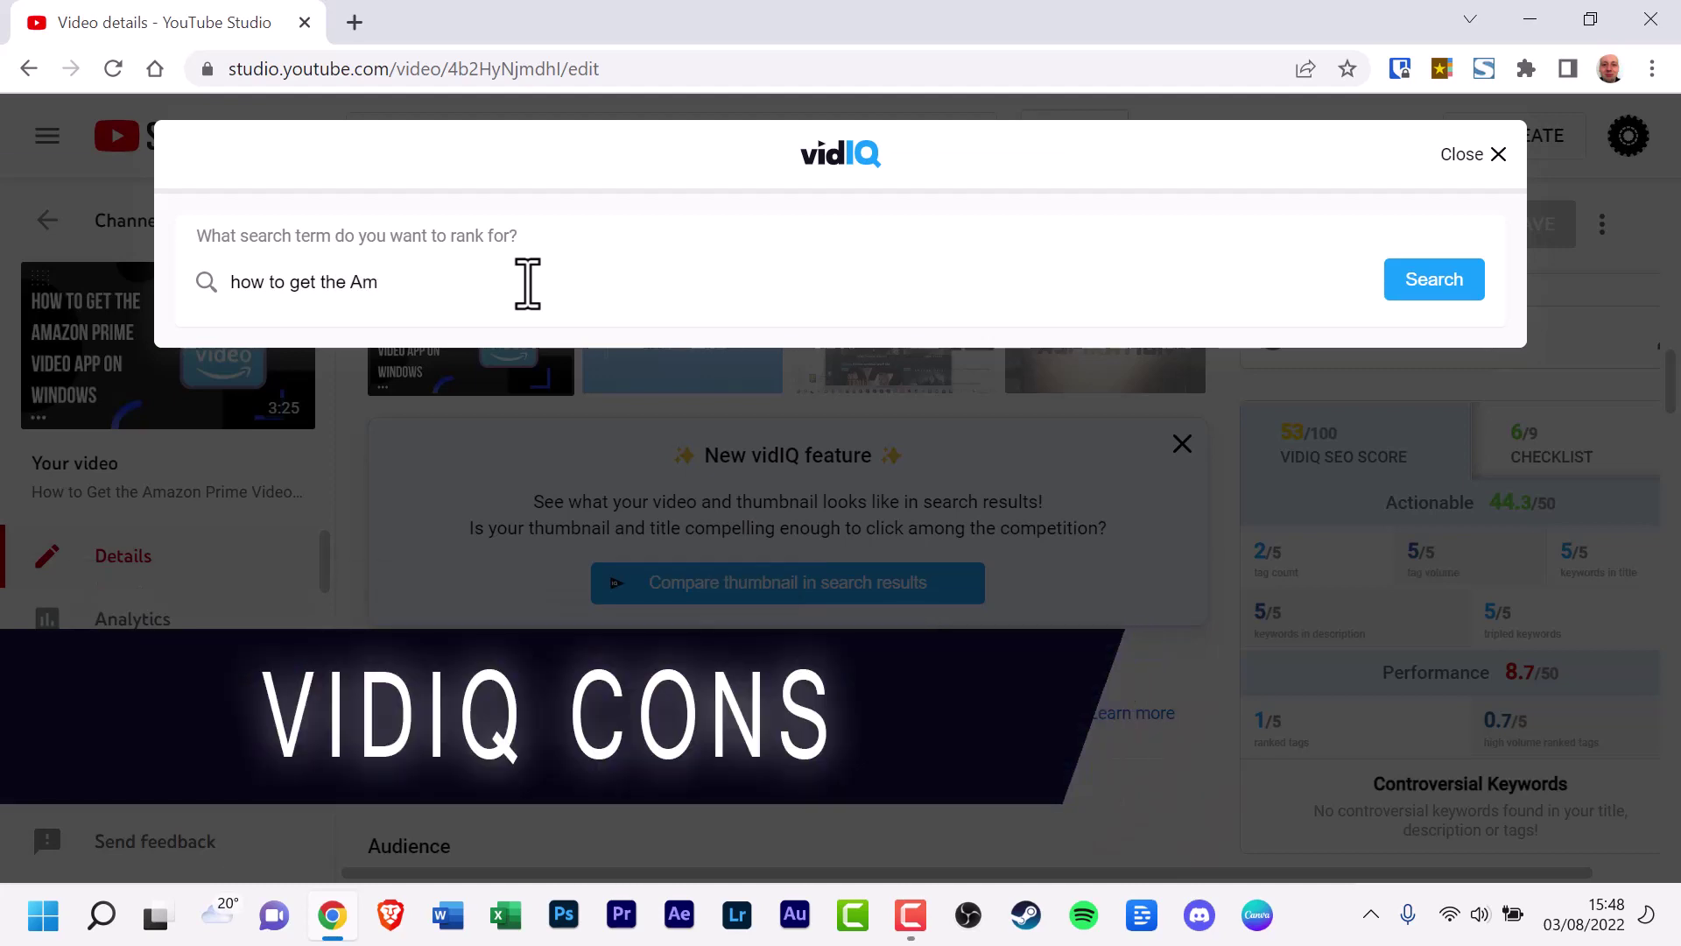
type("azon Prime Video App on Windows")
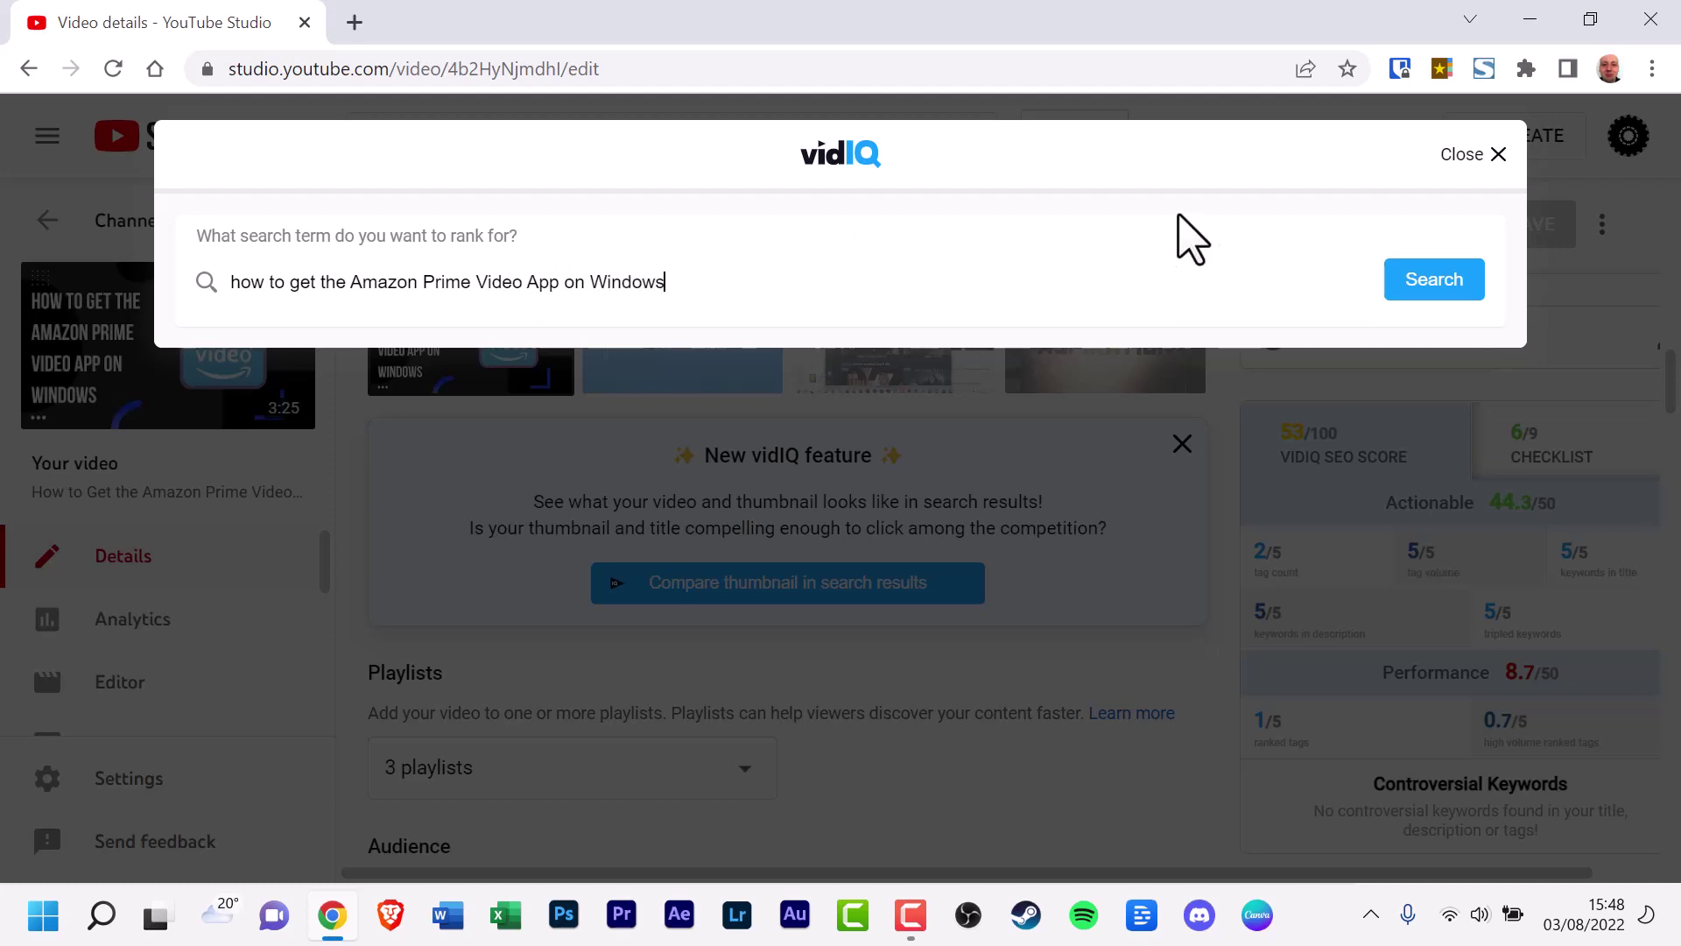
left_click(1427, 282)
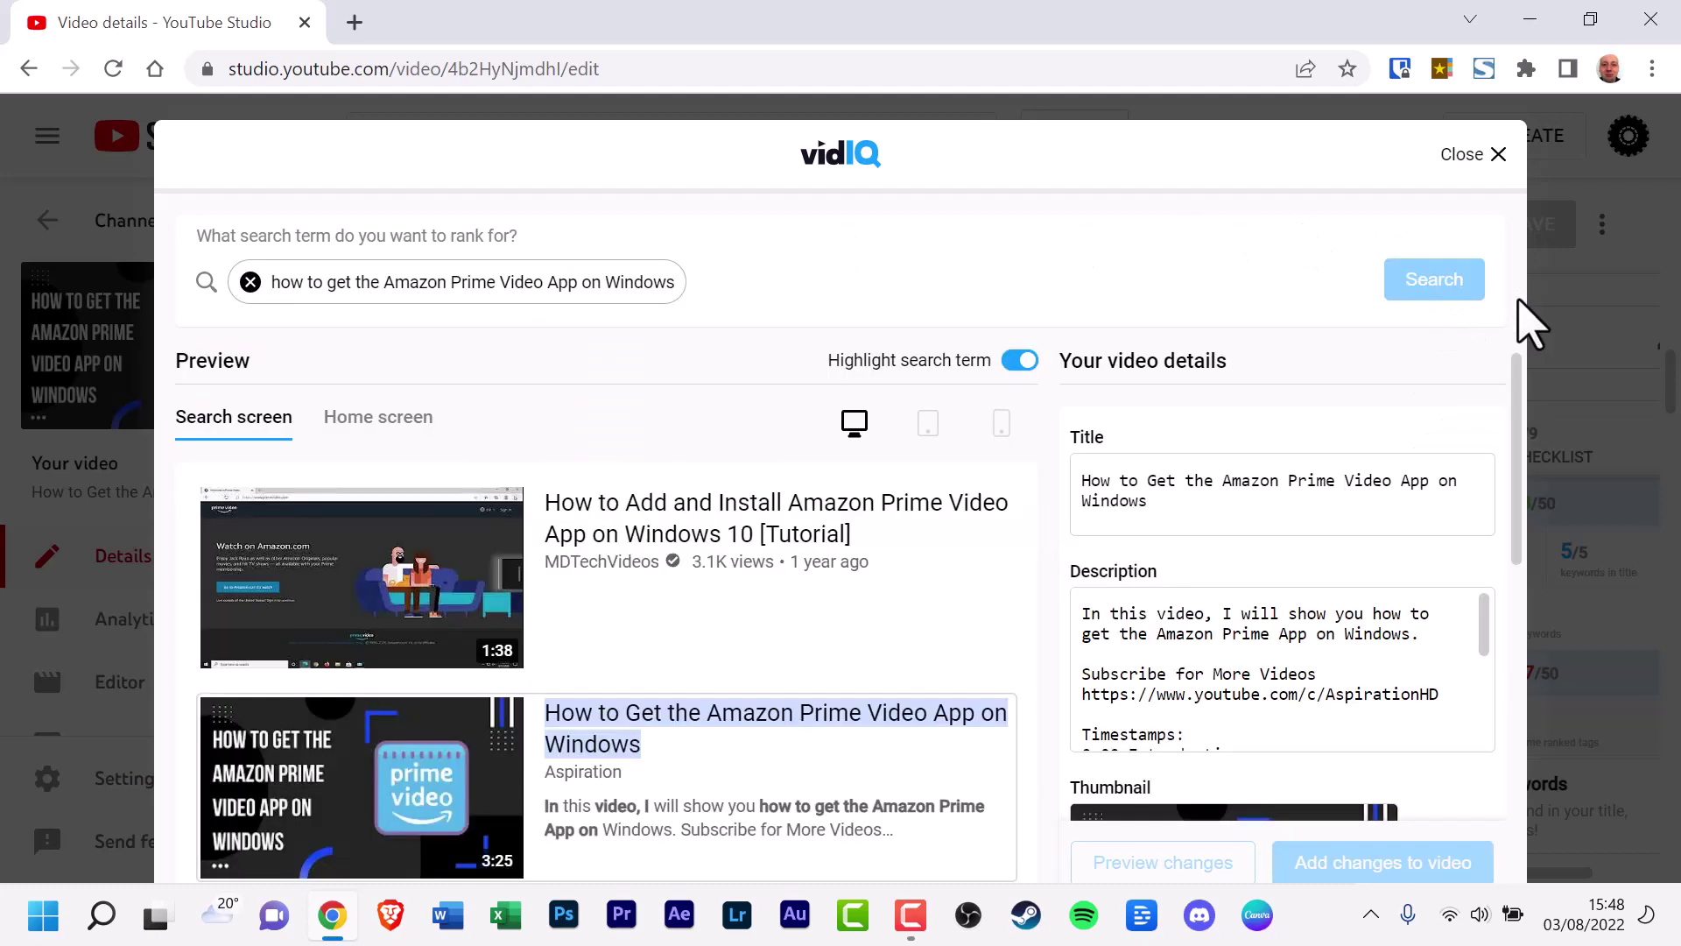
scroll(1501, 443, "down", 2)
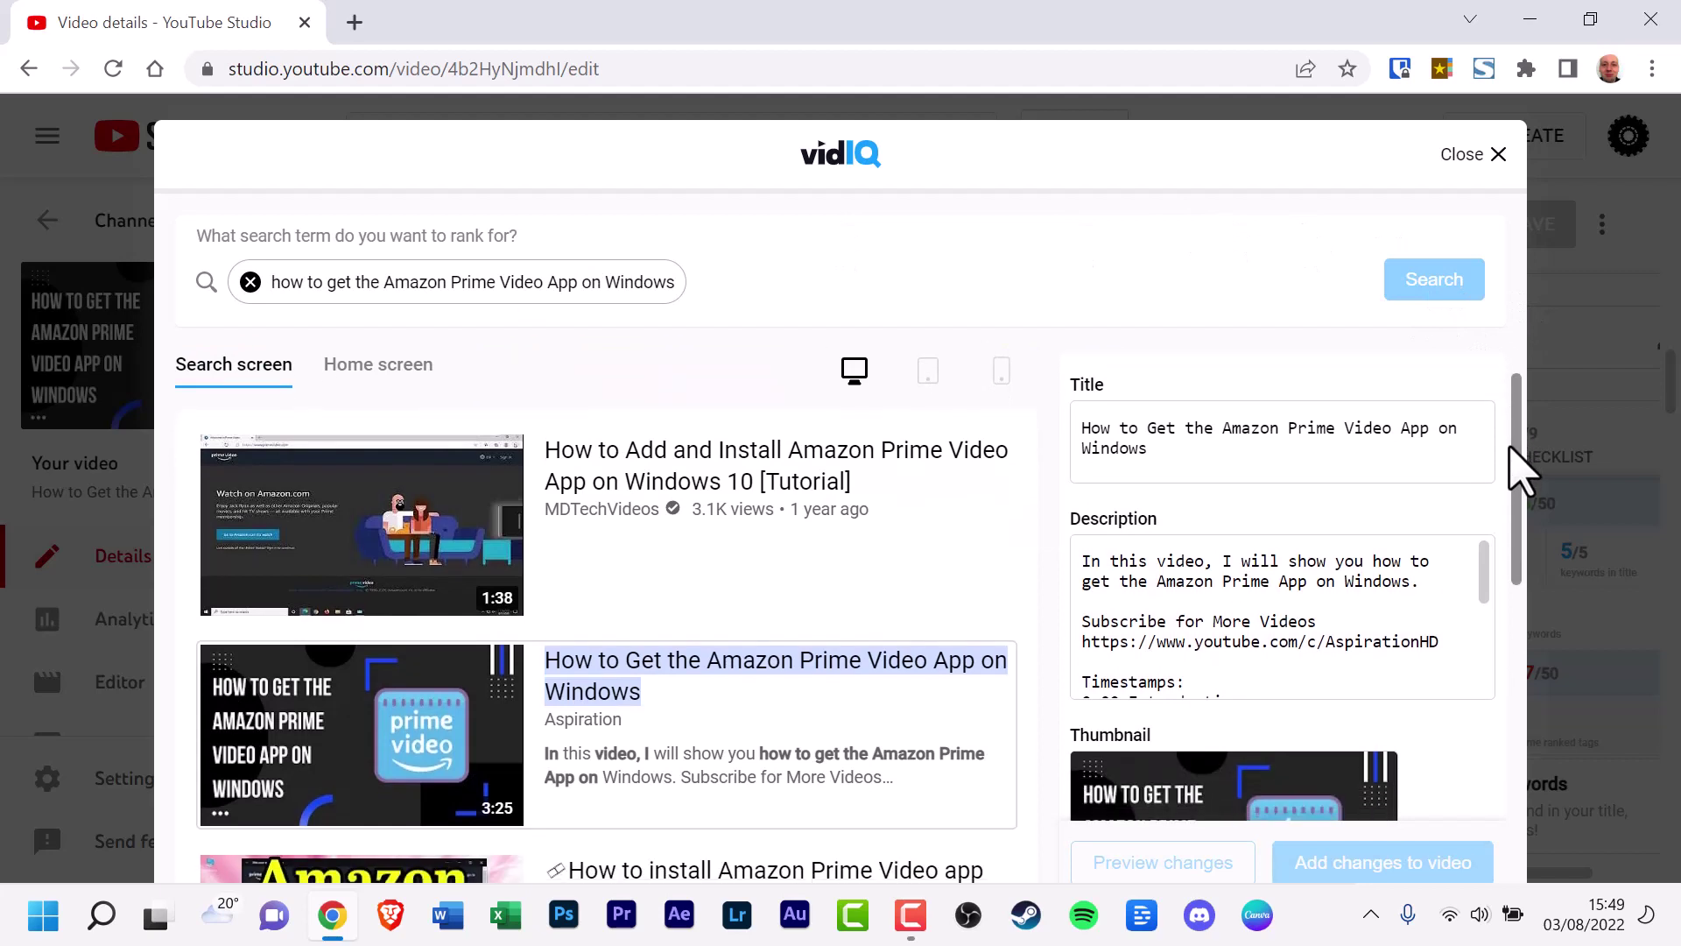
scroll(1509, 487, "up", 1)
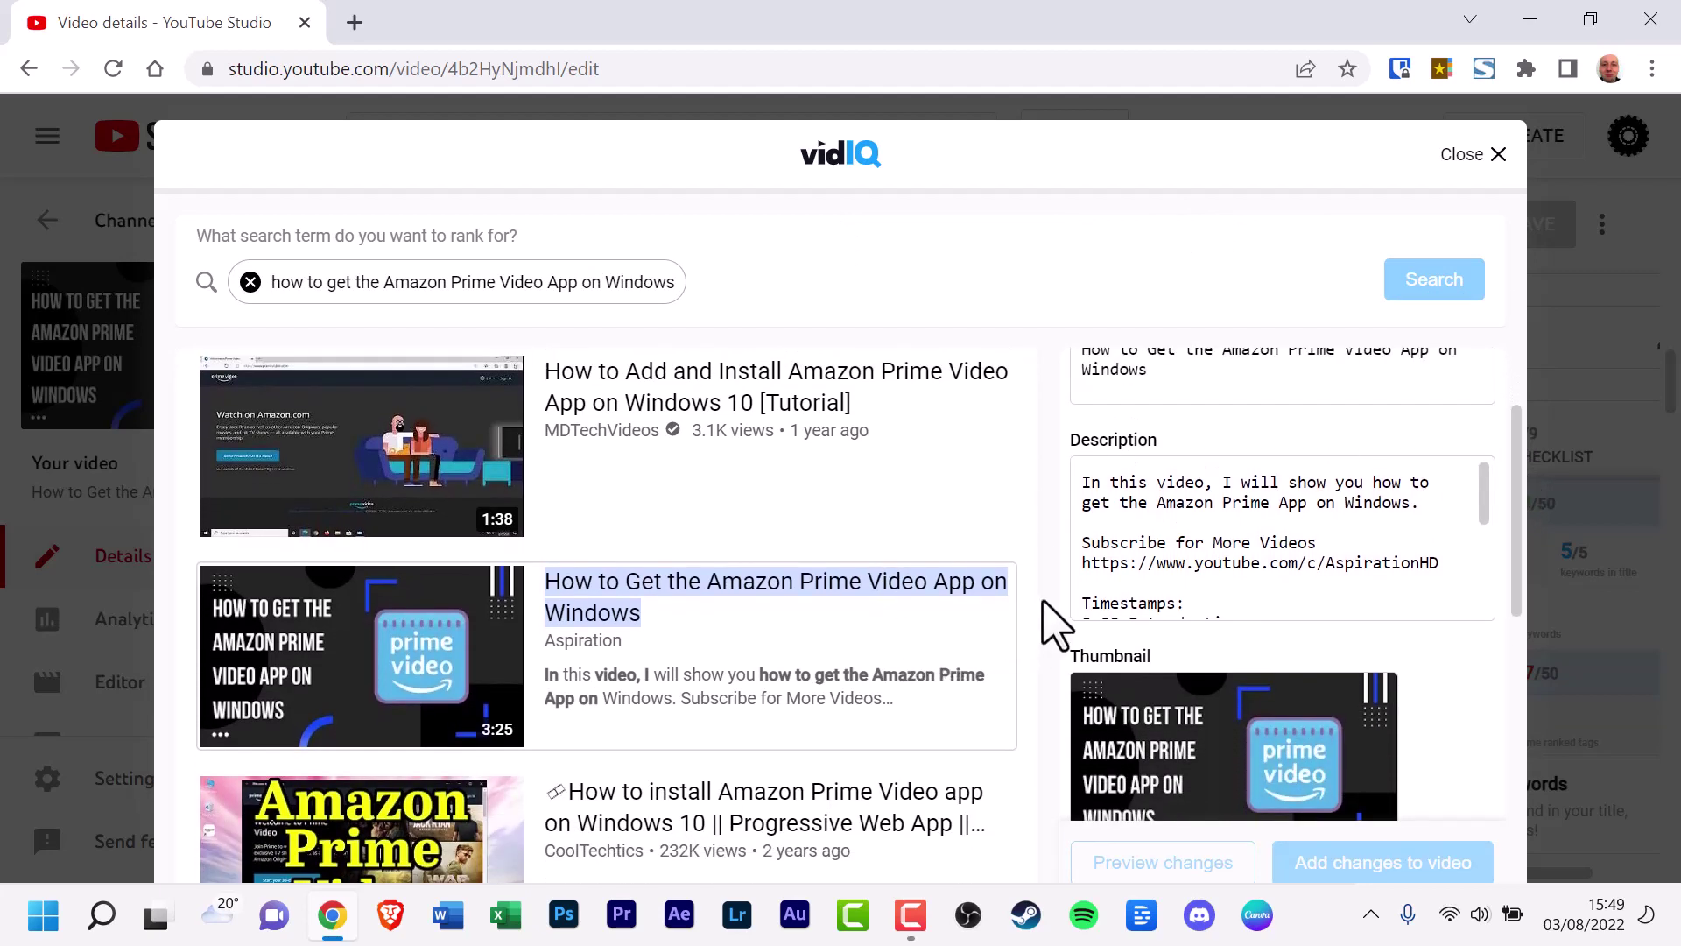
left_click_drag(1513, 476, 1517, 779)
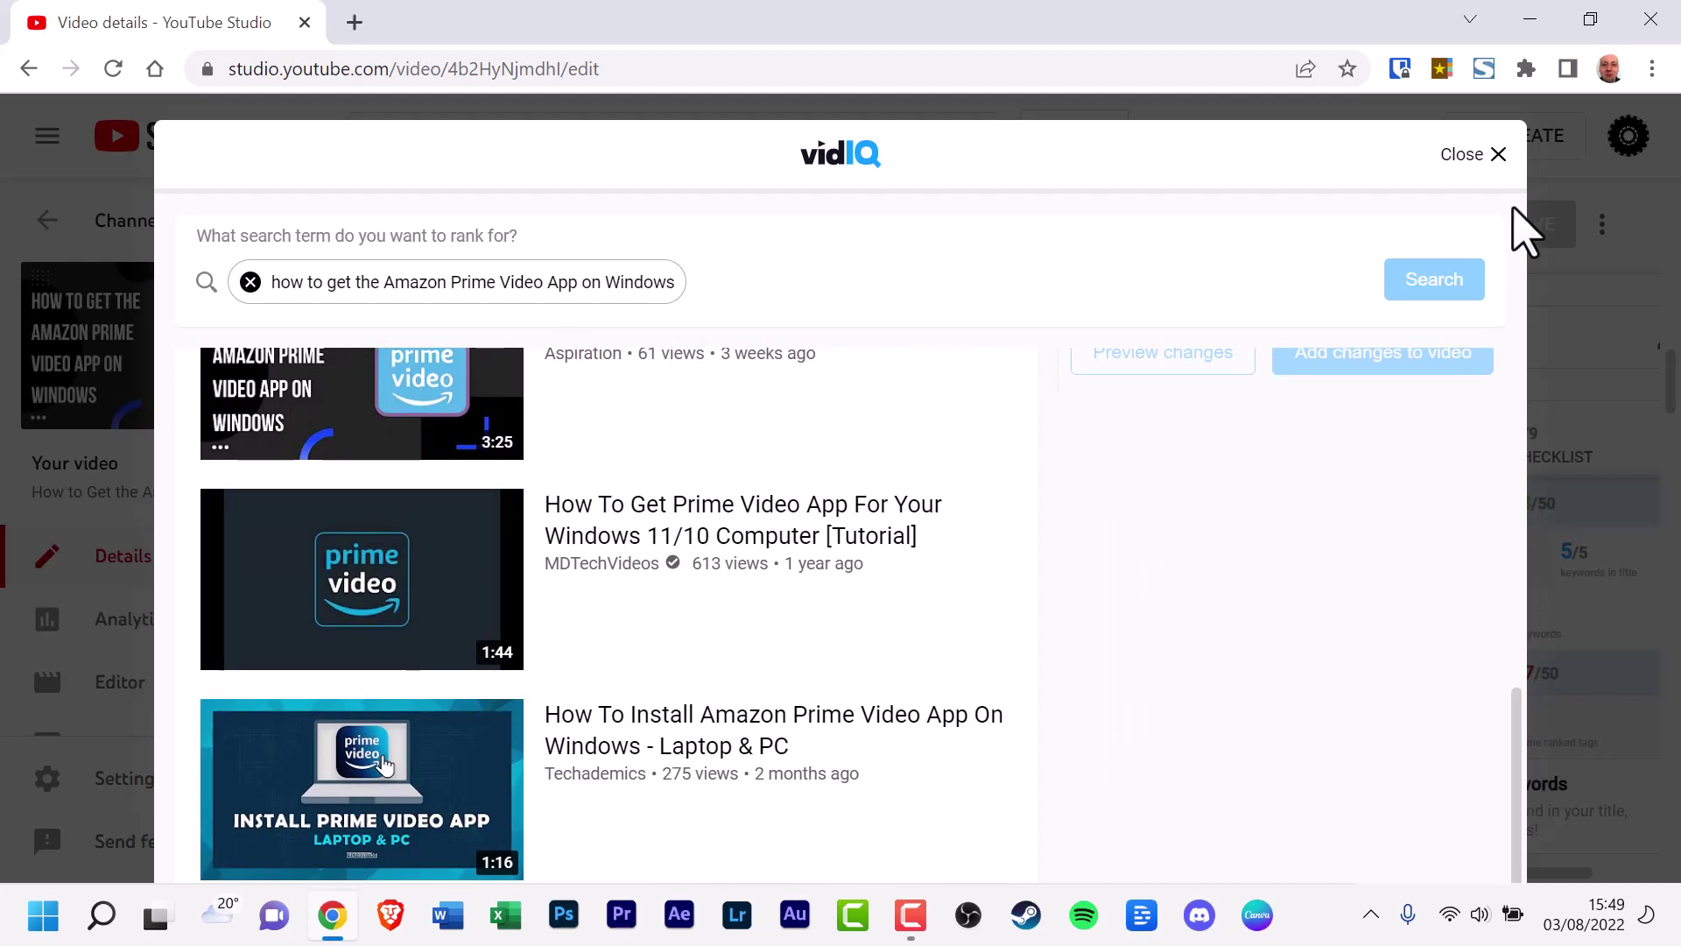
left_click(1495, 155)
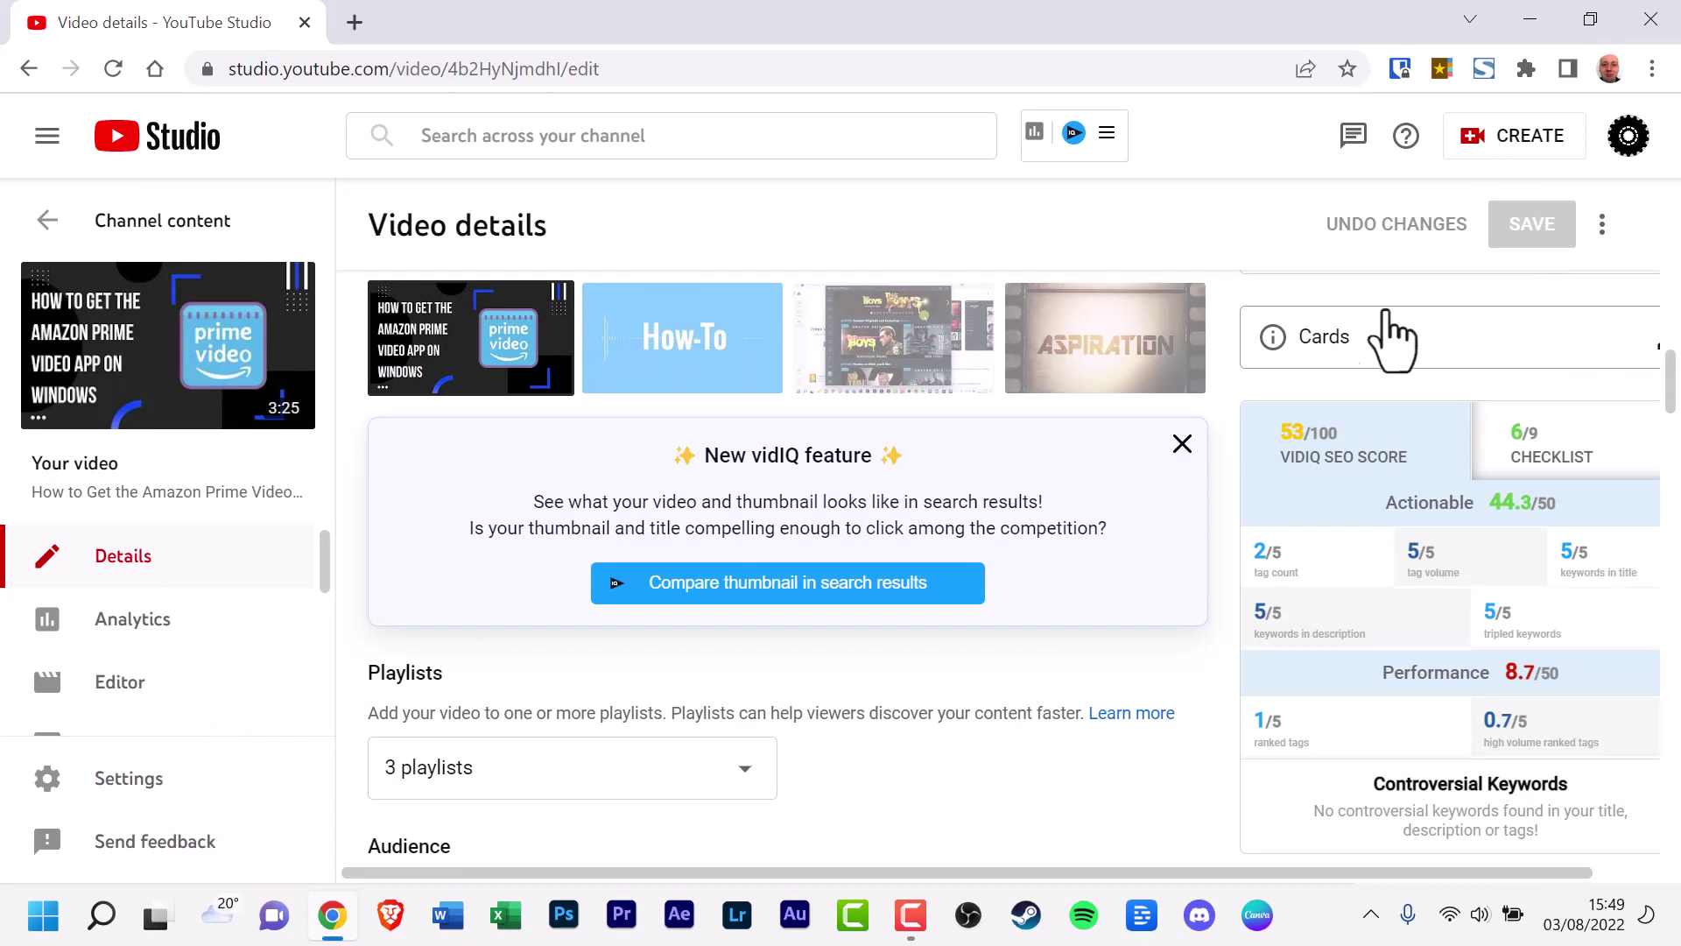
Step: Scroll down to the video's Tags and read the scores of vidIQ's recommended tags
scroll(863, 712, "down", 1)
scroll(867, 700, "down", 8)
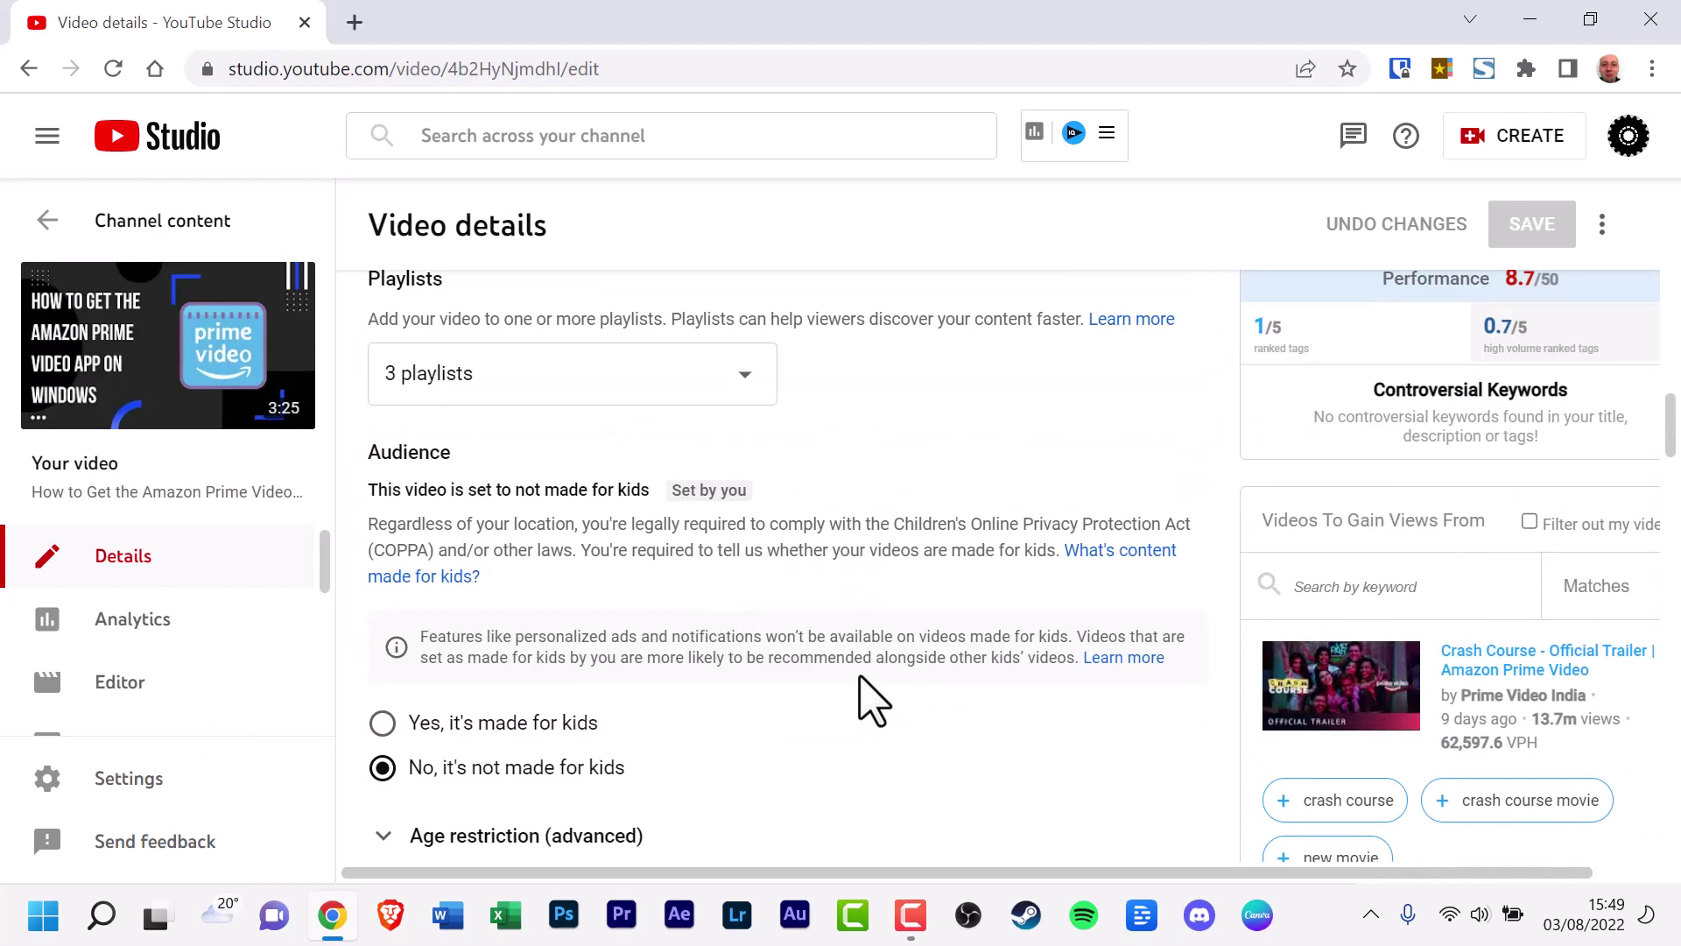
scroll(866, 692, "down", 3)
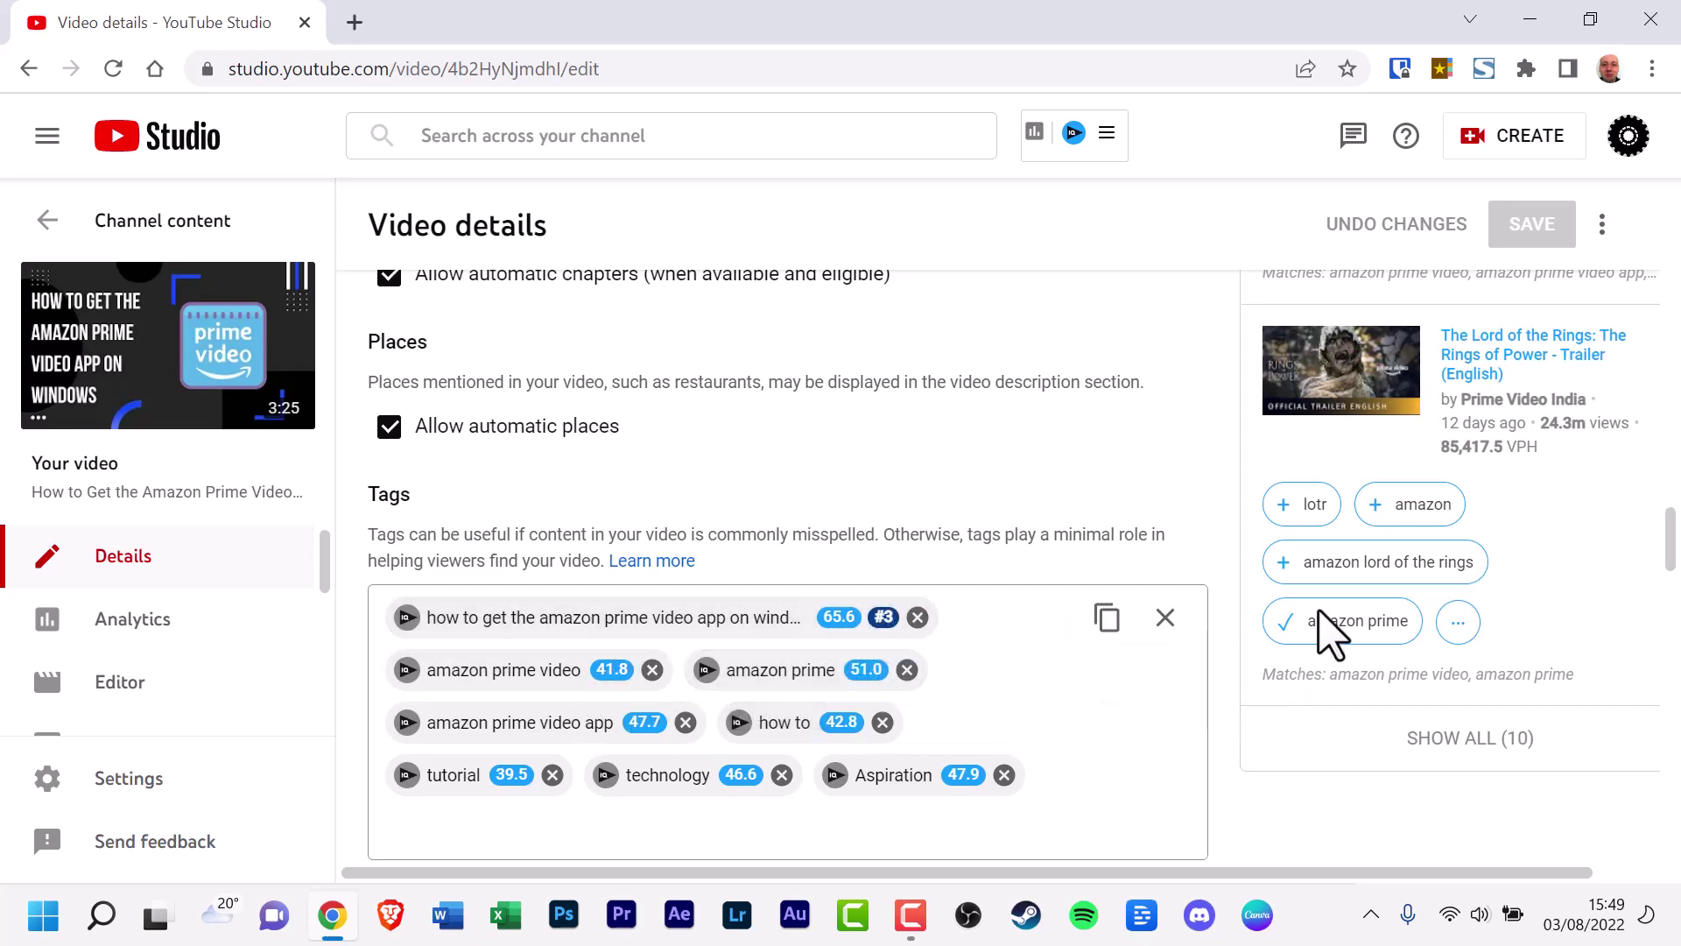
left_click_drag(1666, 544, 1649, 623)
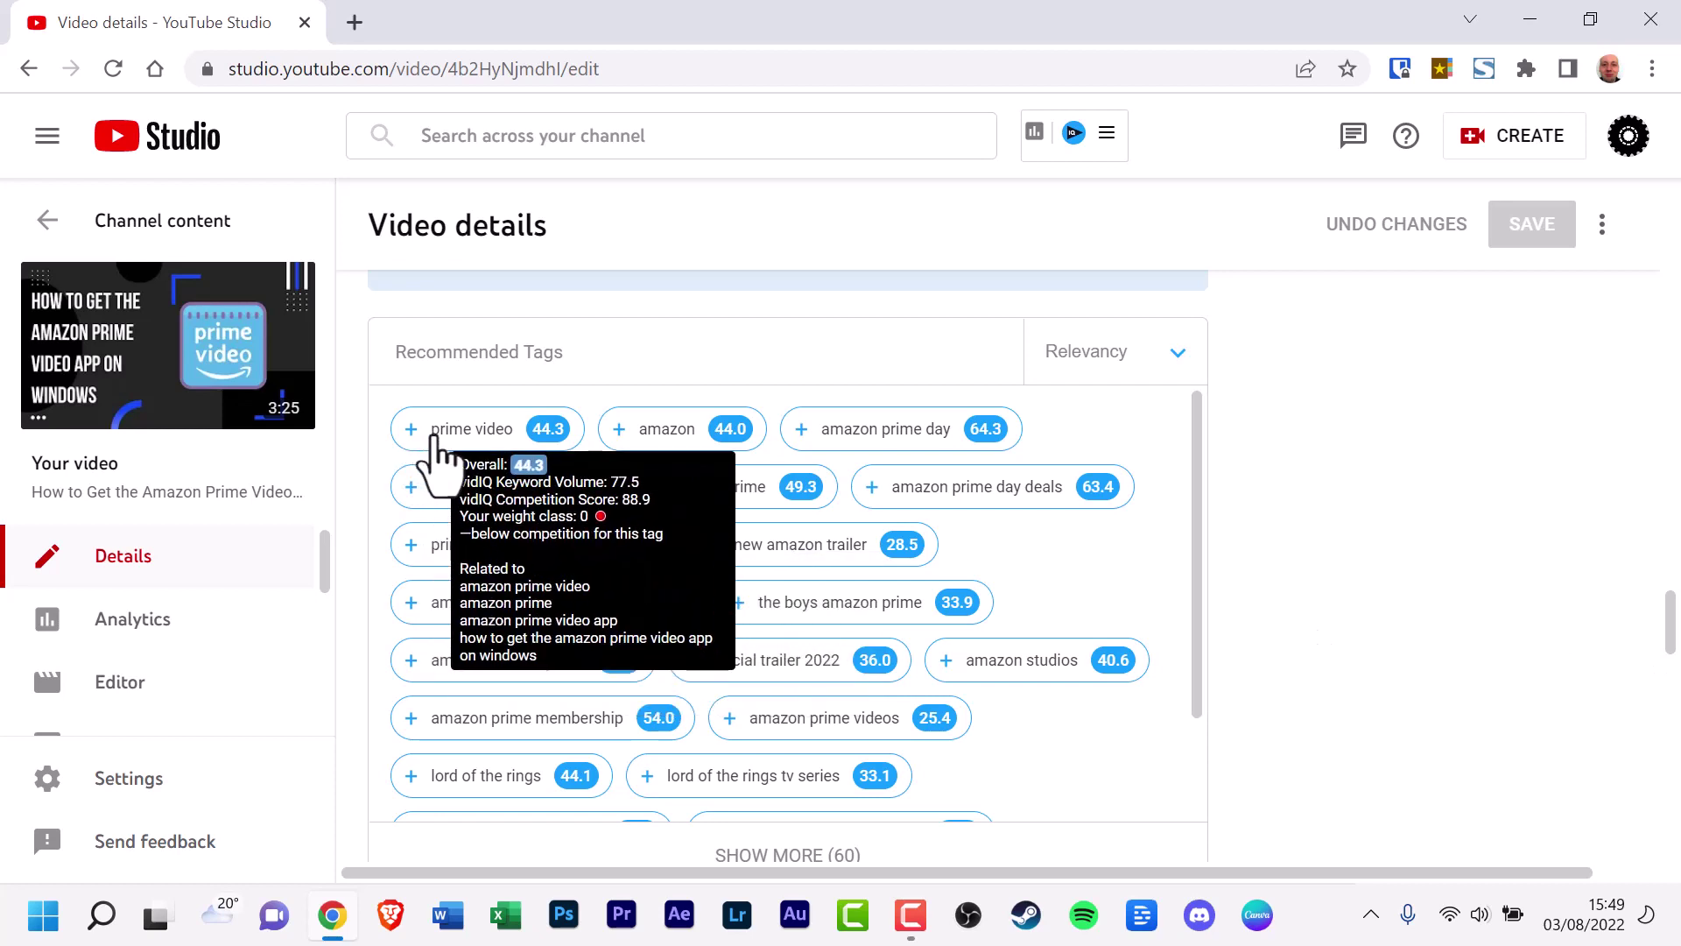
mouse_move(636, 443)
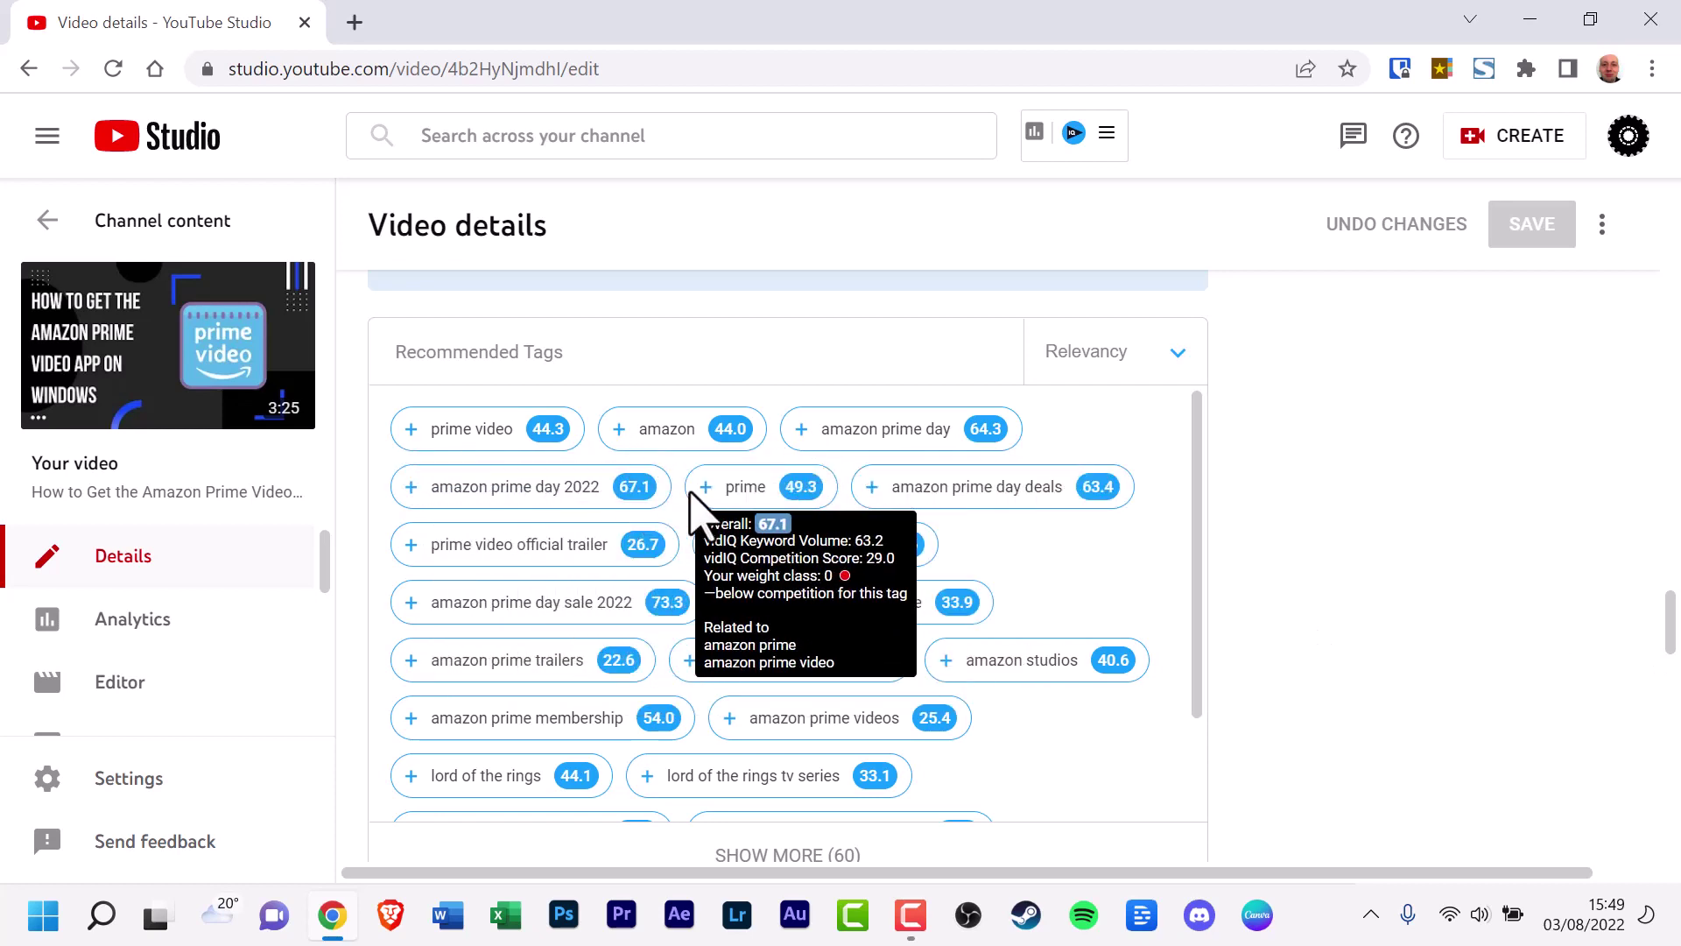
mouse_move(935, 497)
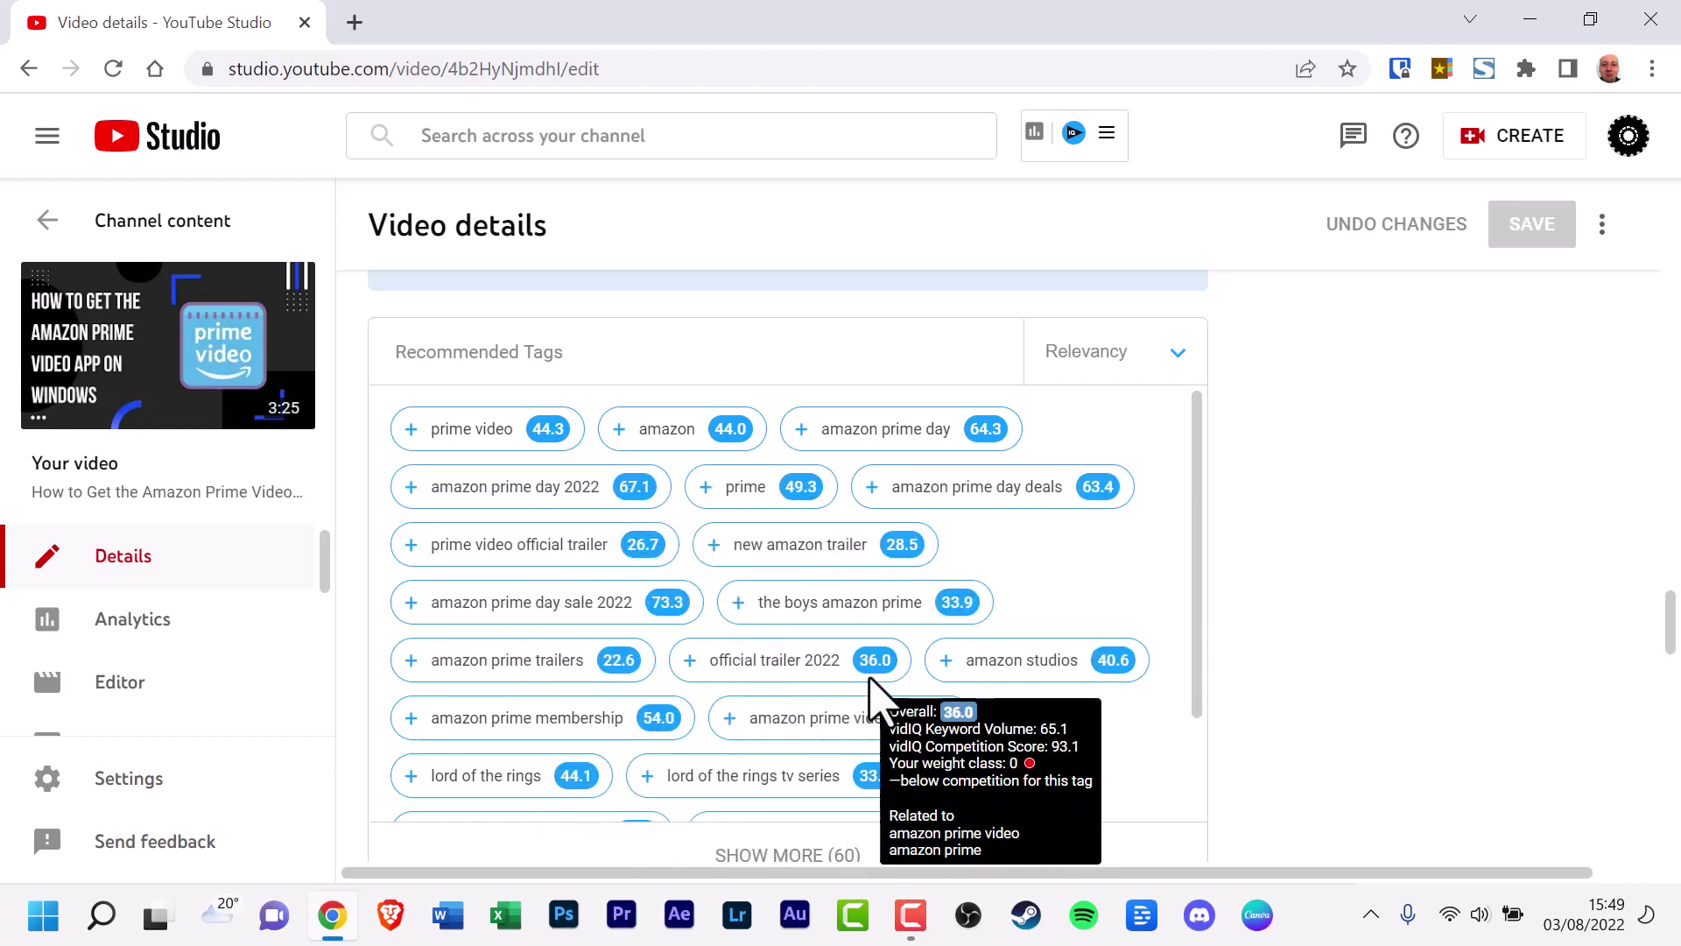
mouse_move(582, 611)
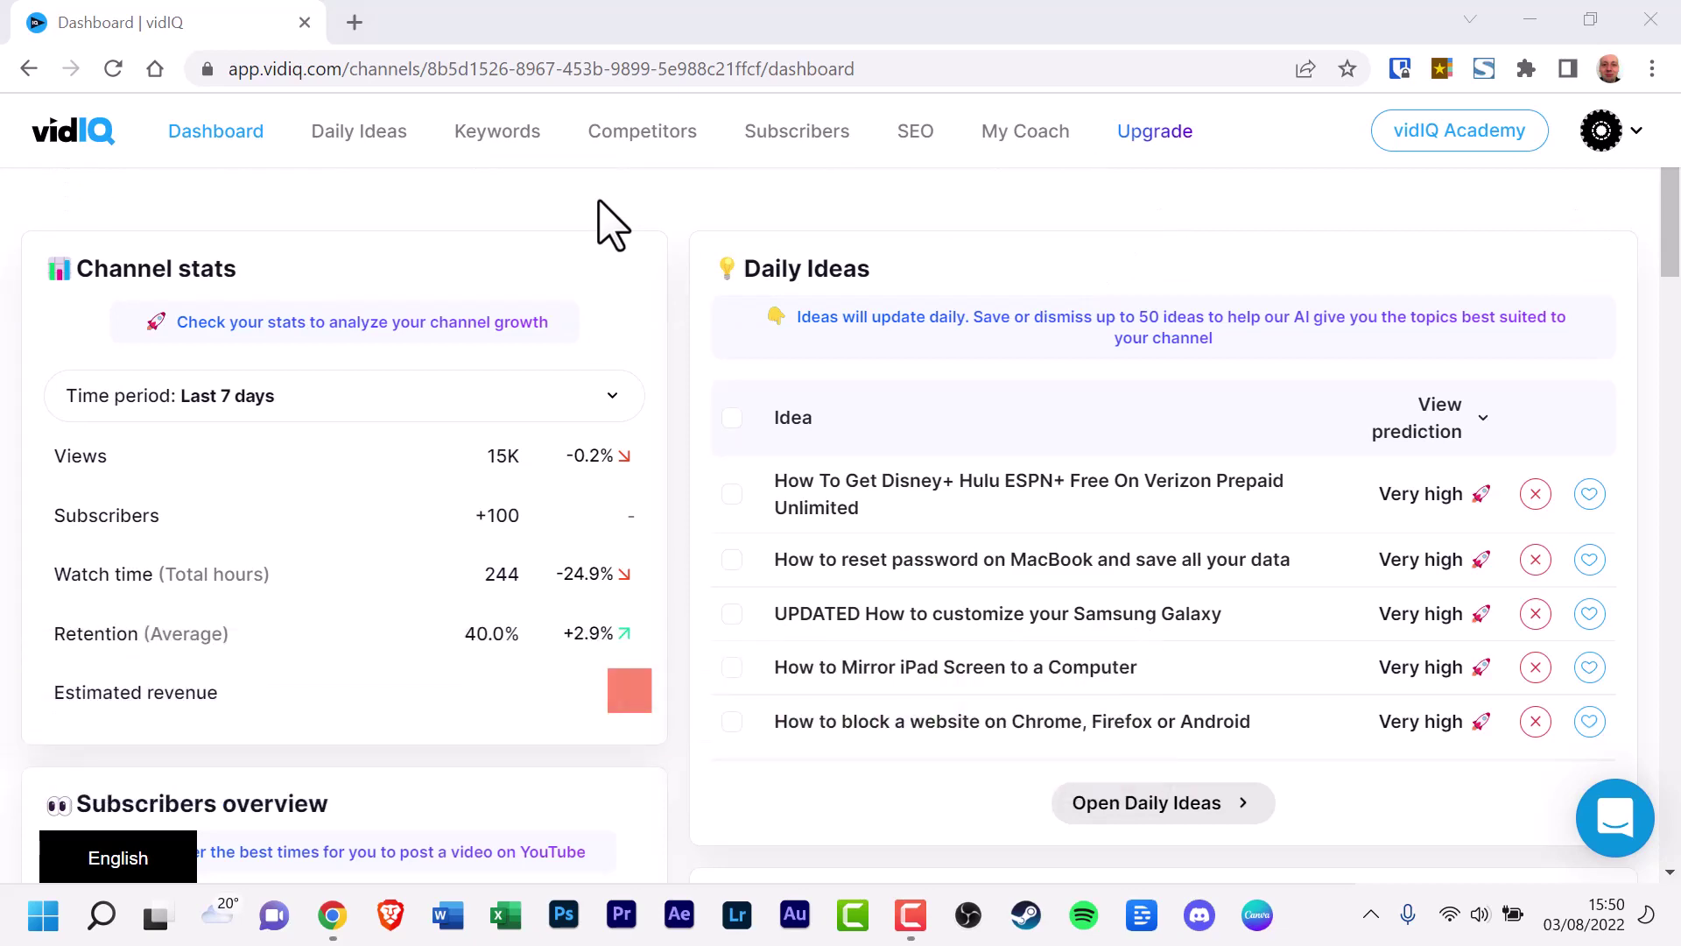
Step: View the Daily Ideas page with its Saved and Dismissed ideas tabs, then return to the ideas list
left_click(359, 133)
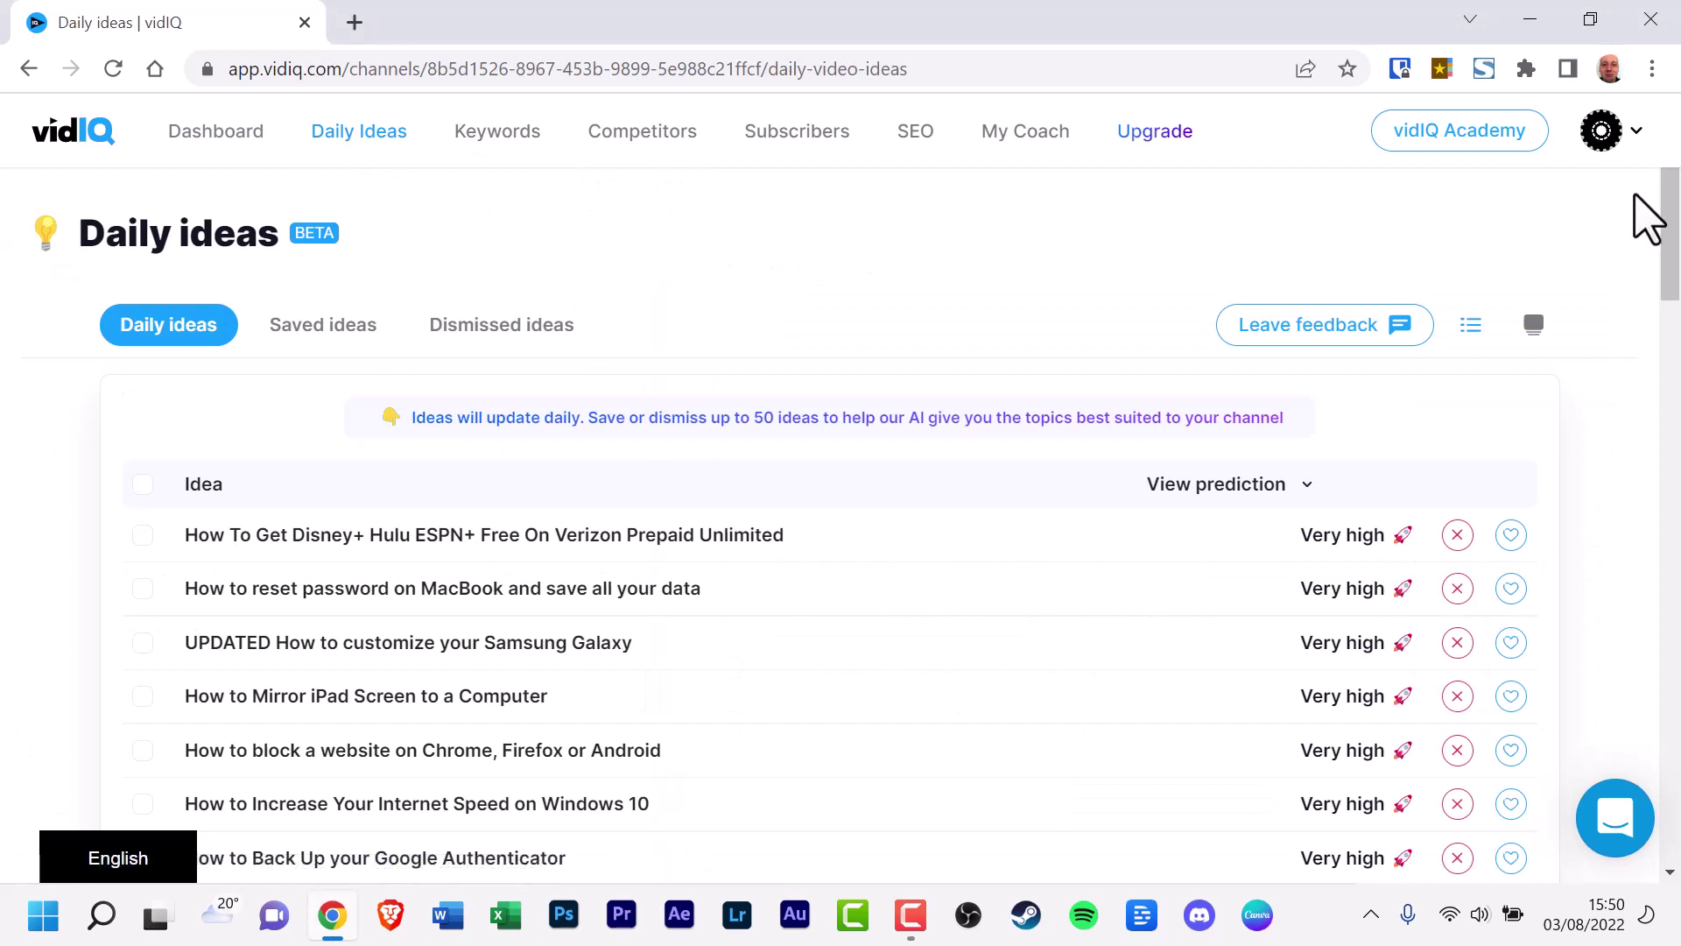
left_click(337, 351)
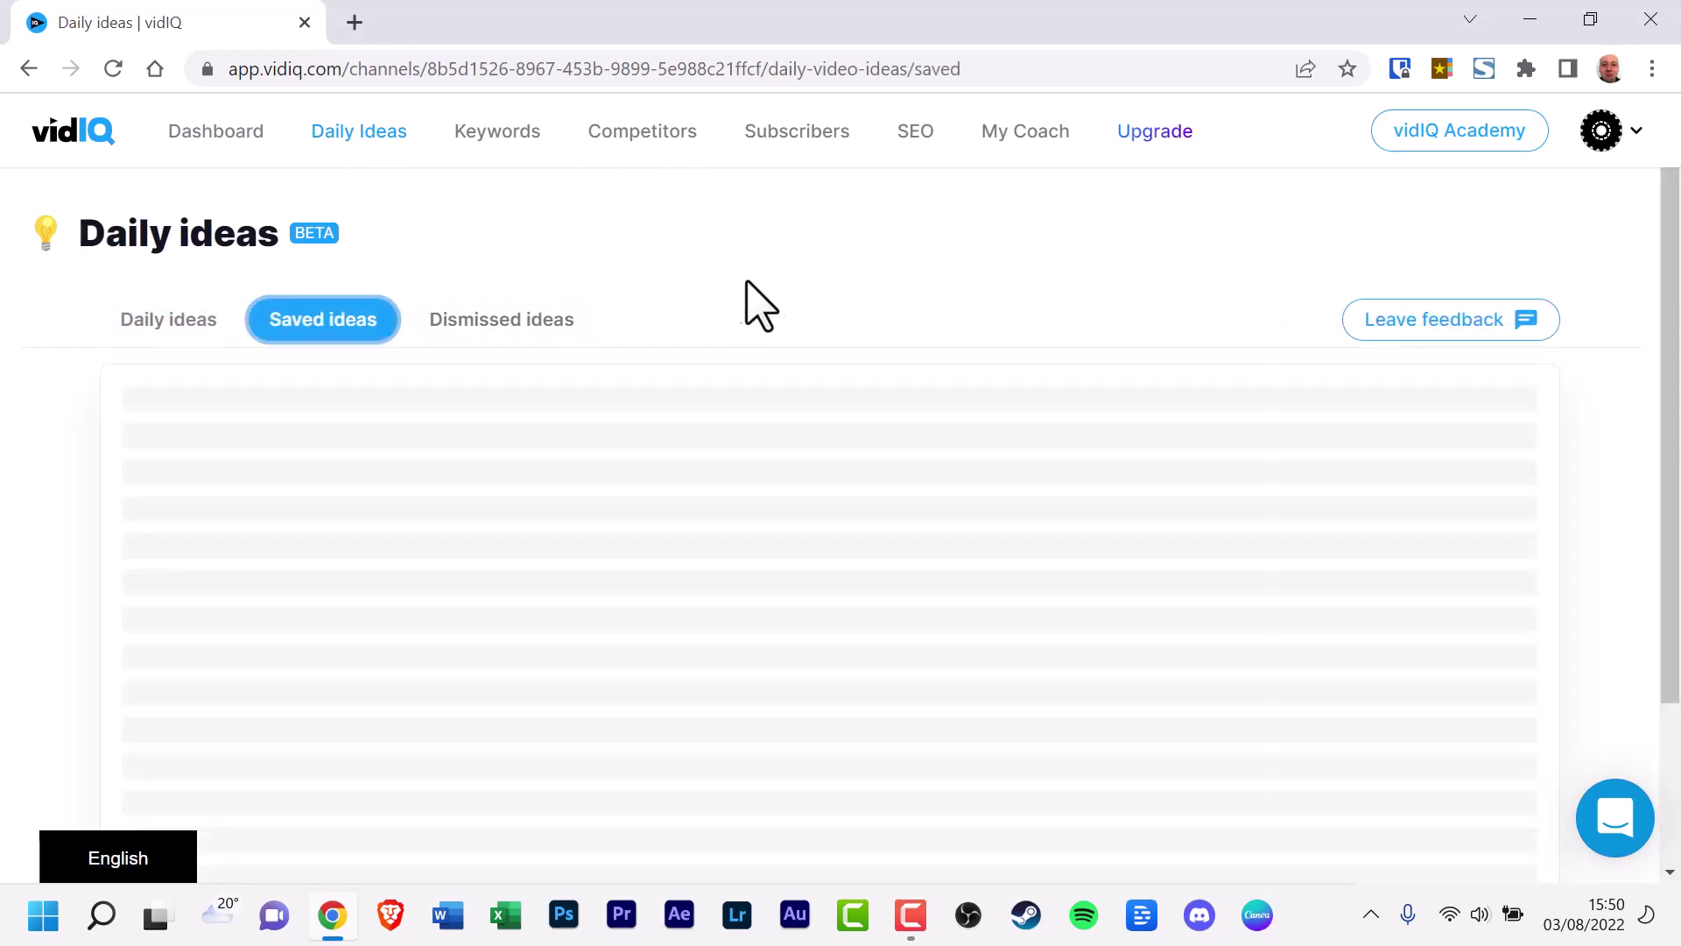
left_click(505, 326)
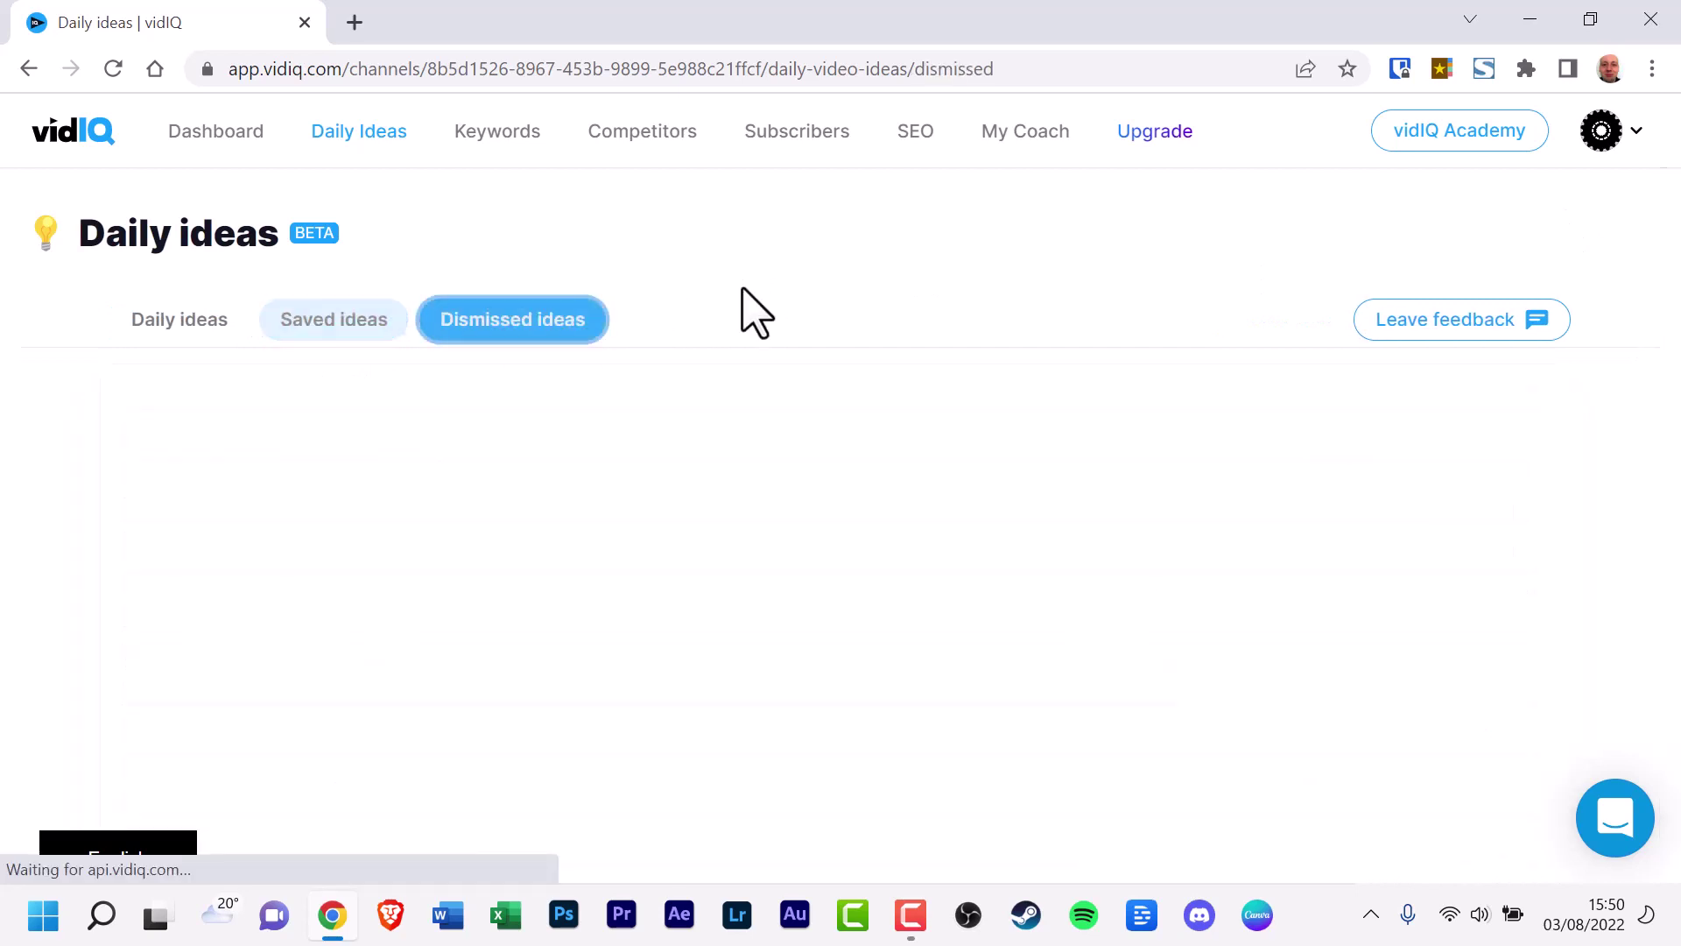
left_click(180, 325)
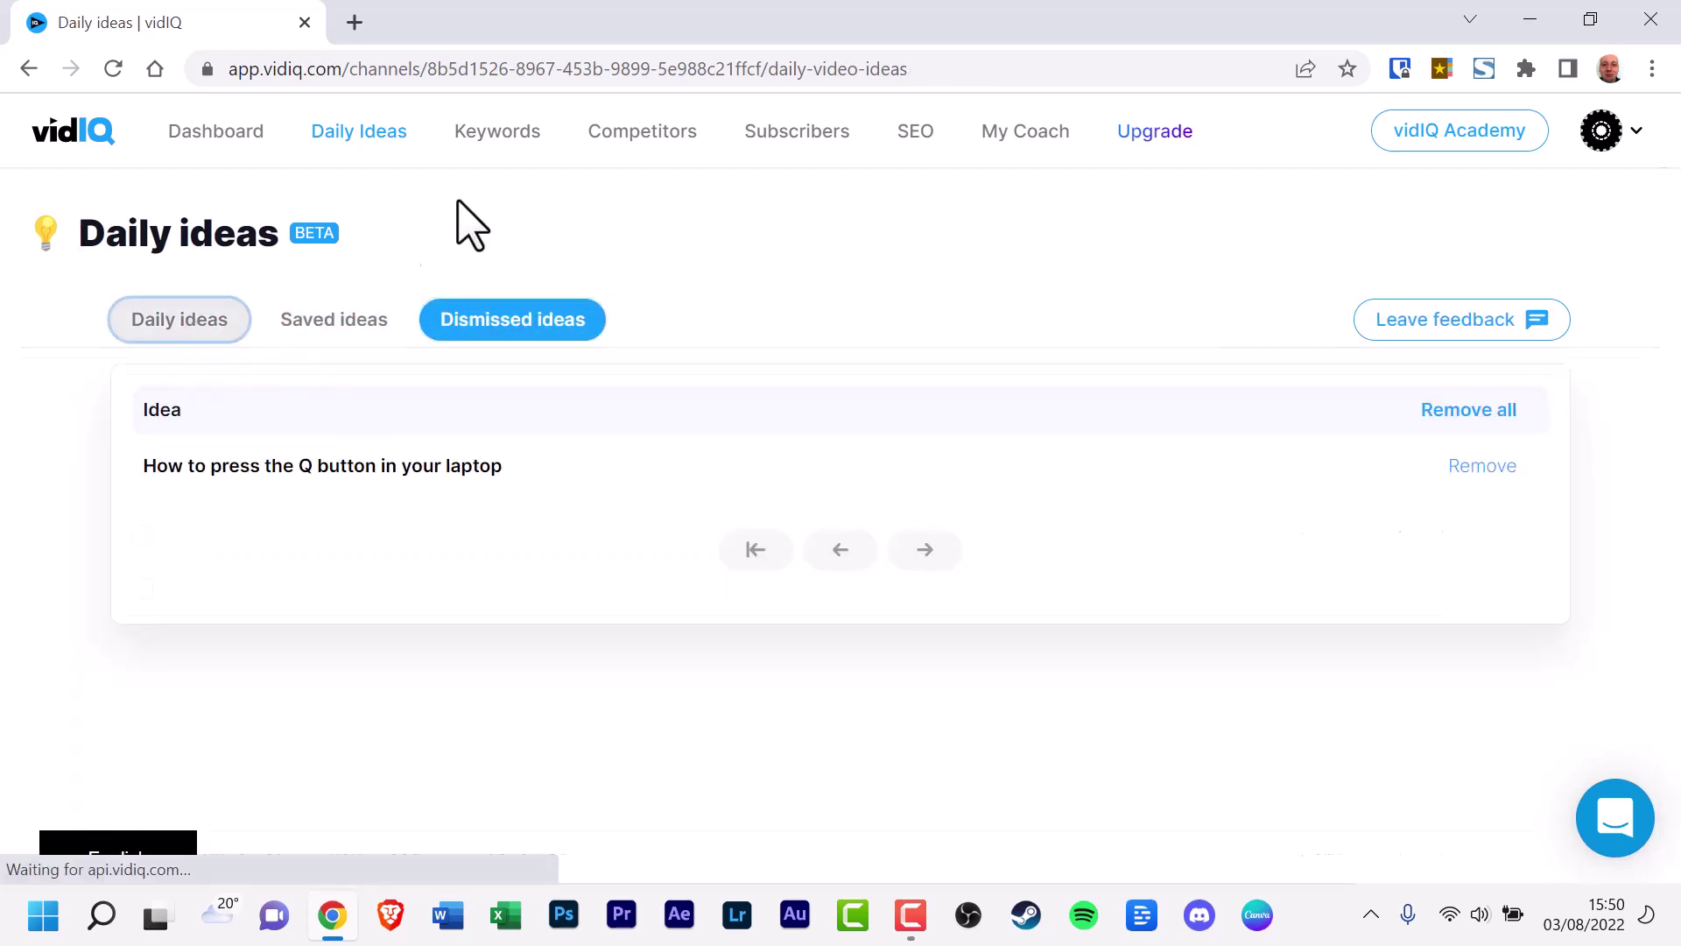
Step: Browse the Keywords and Competitors pages, ending on the Subscribers insights page
left_click(502, 140)
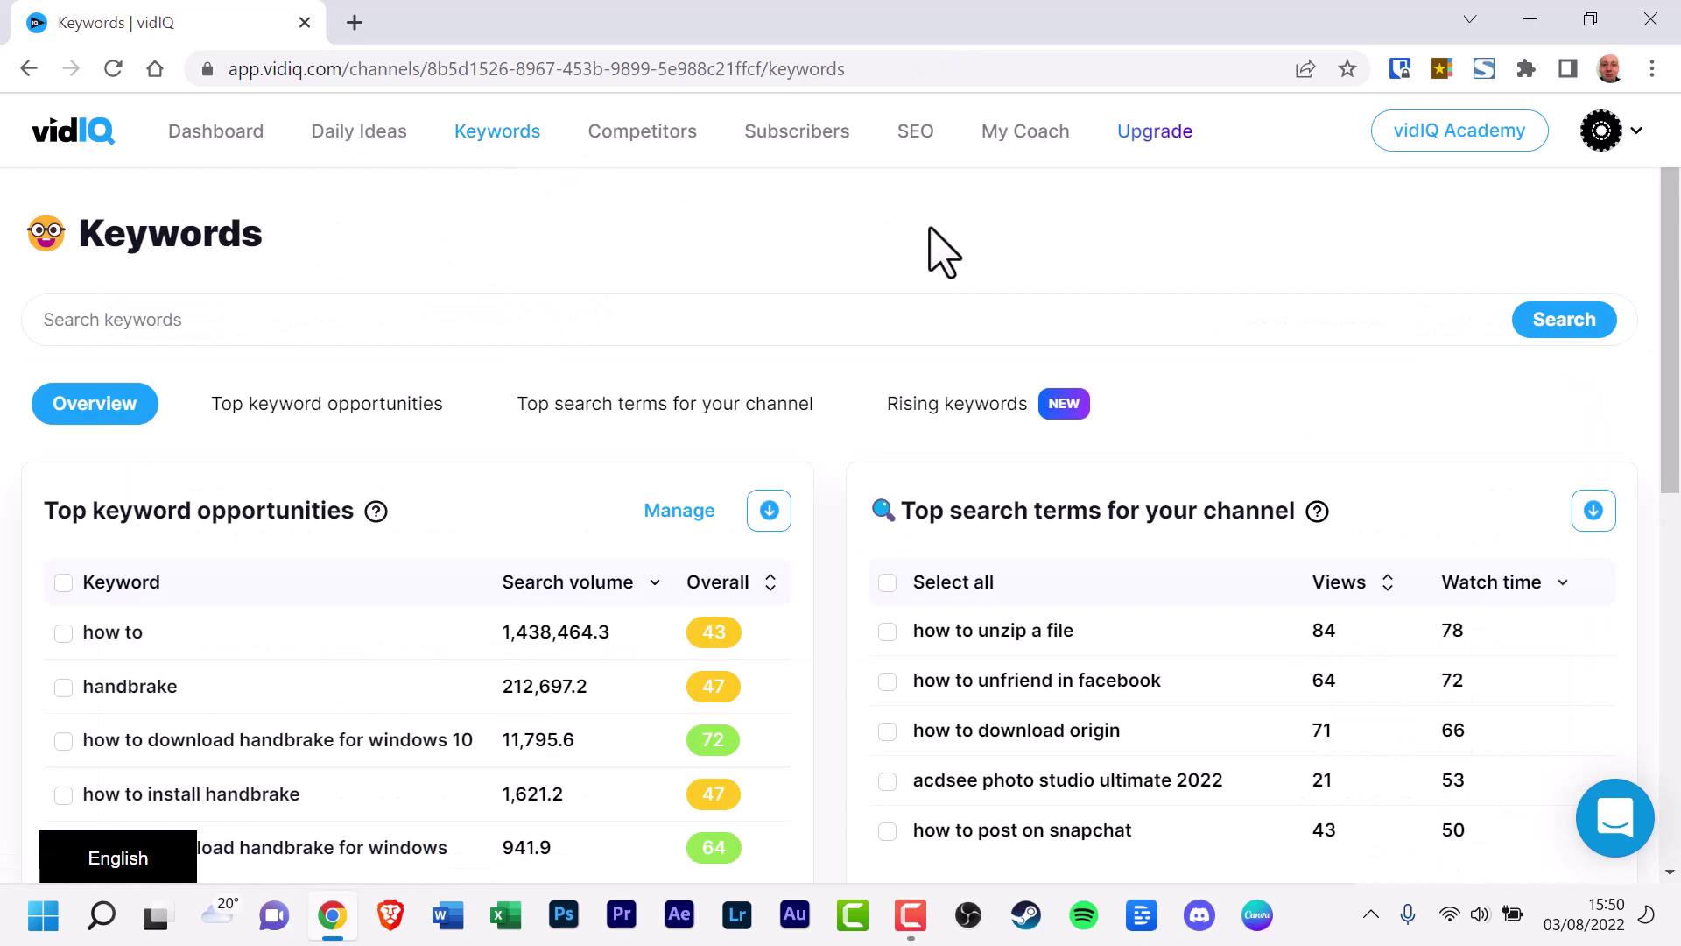
left_click(644, 137)
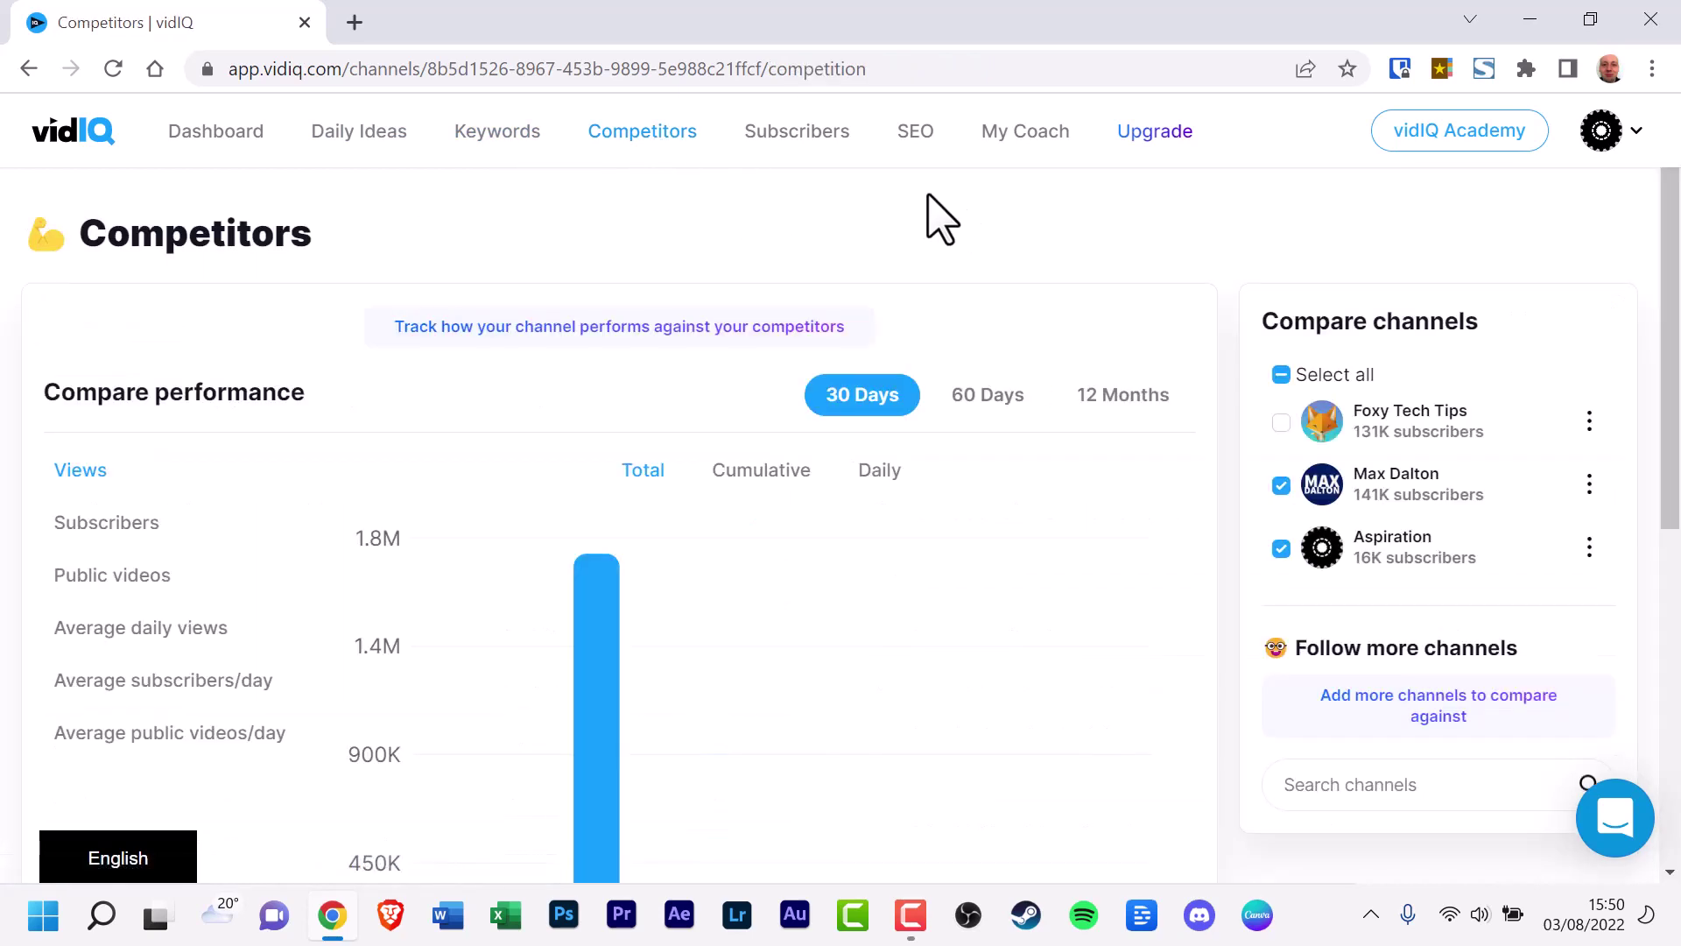
left_click(797, 136)
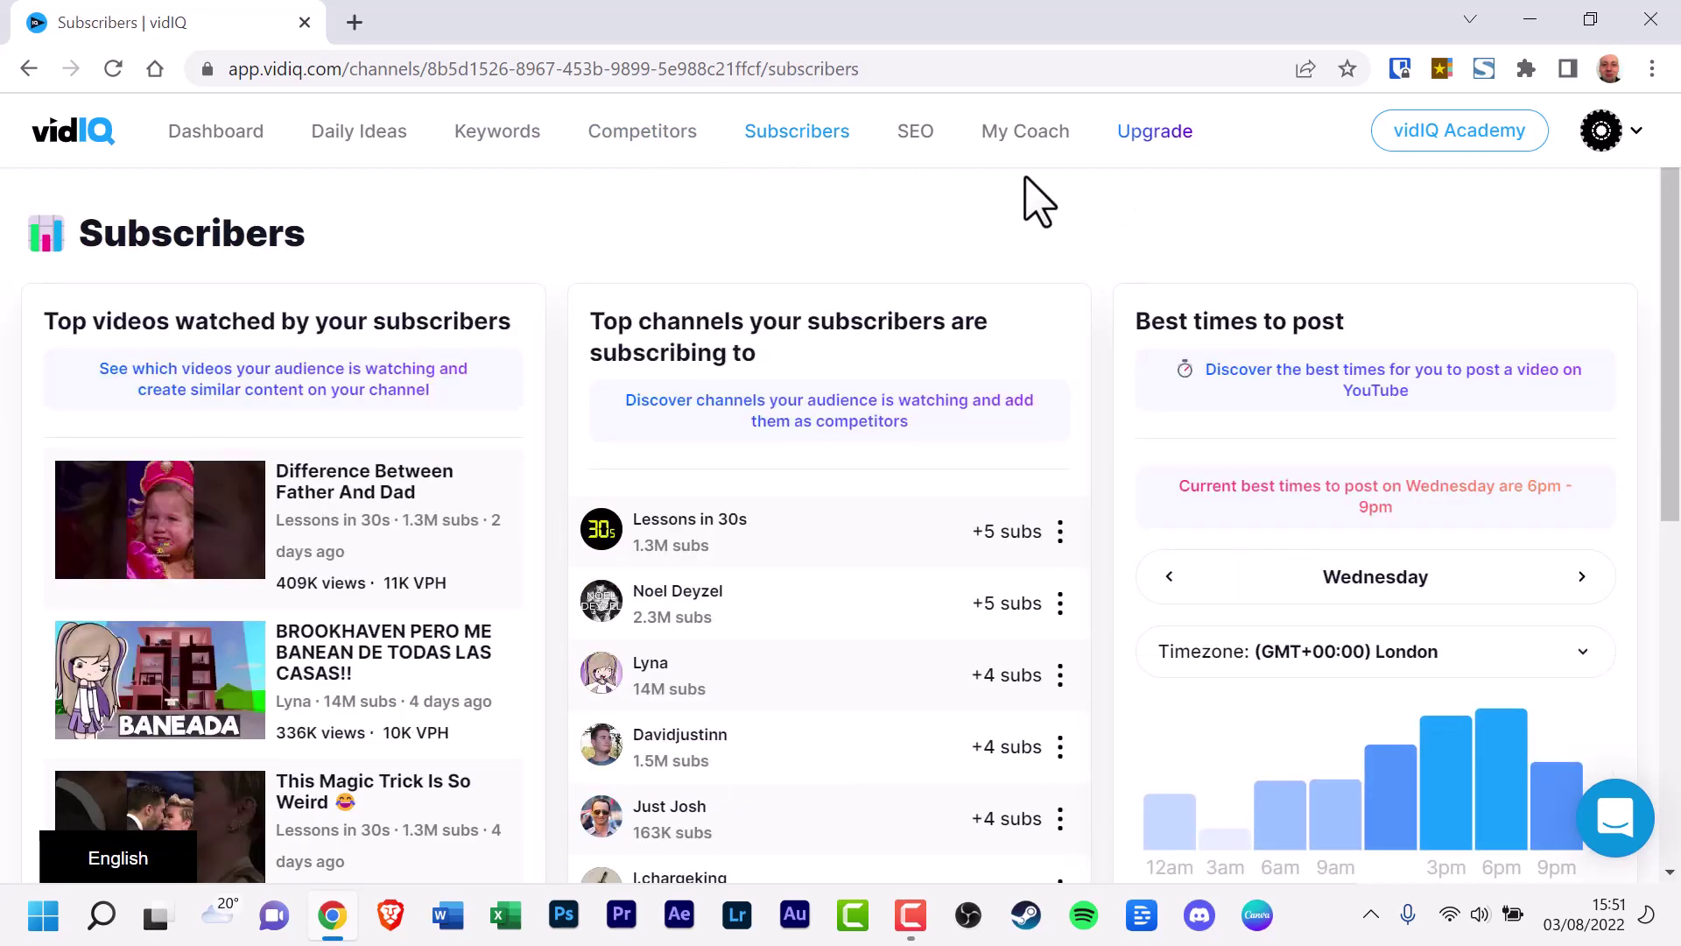
Step: Browse the SEO channel-wide tags, My Coach sessions and pricing pages, then return to the Dashboard
left_click(915, 140)
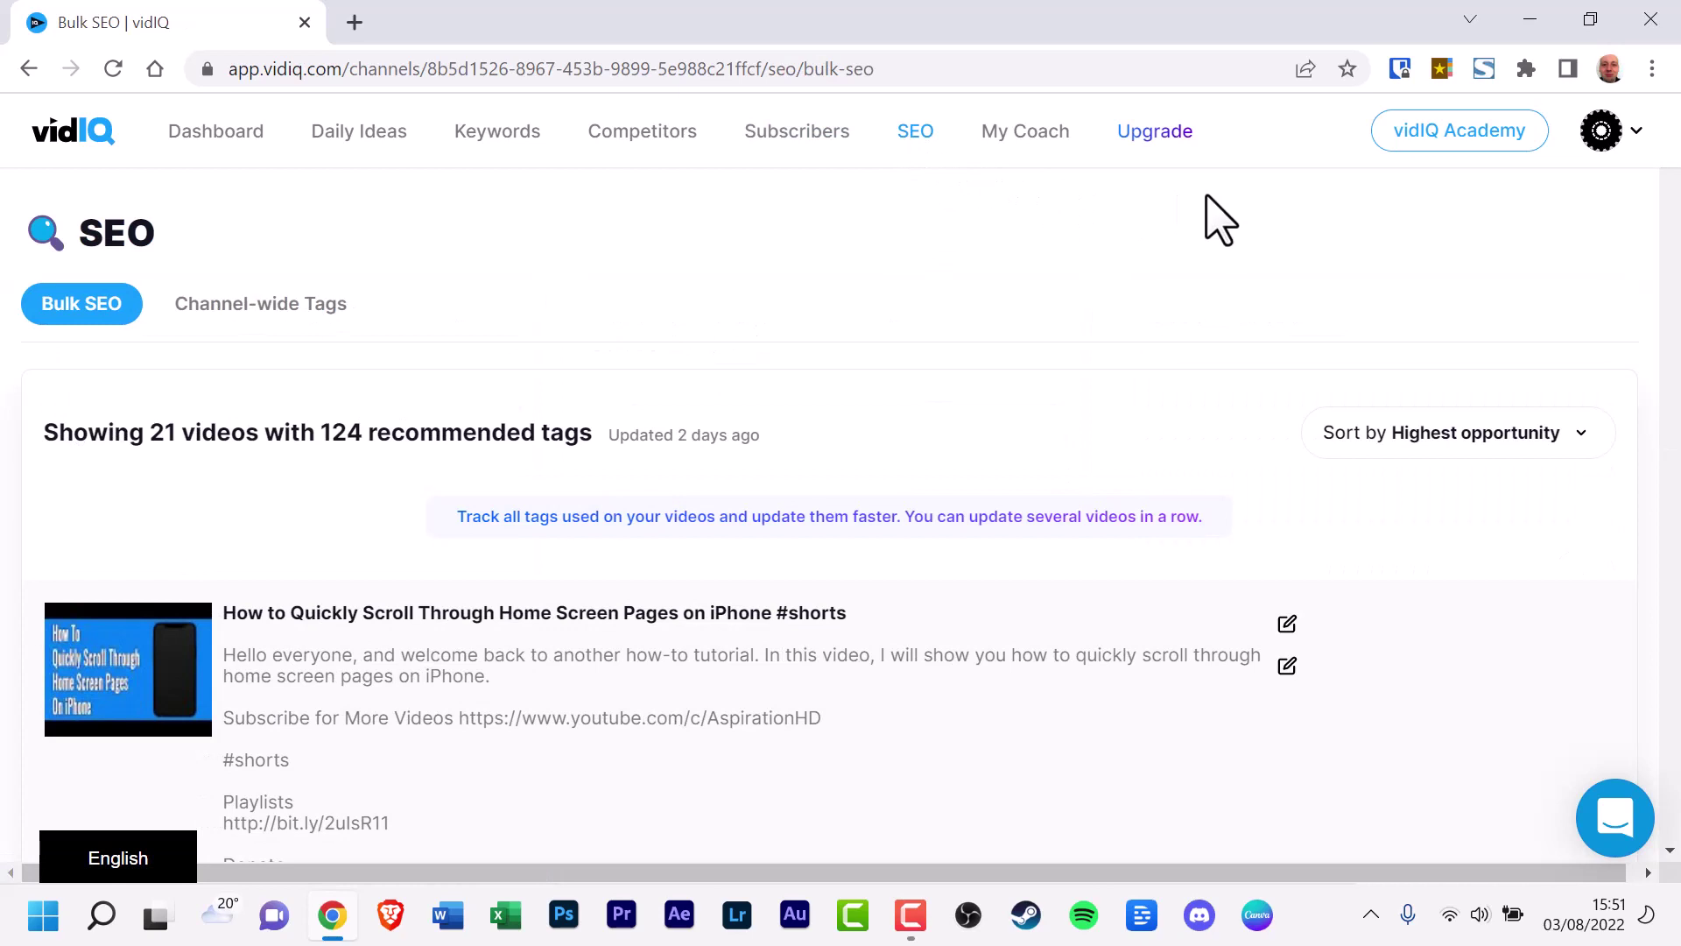
left_click(291, 312)
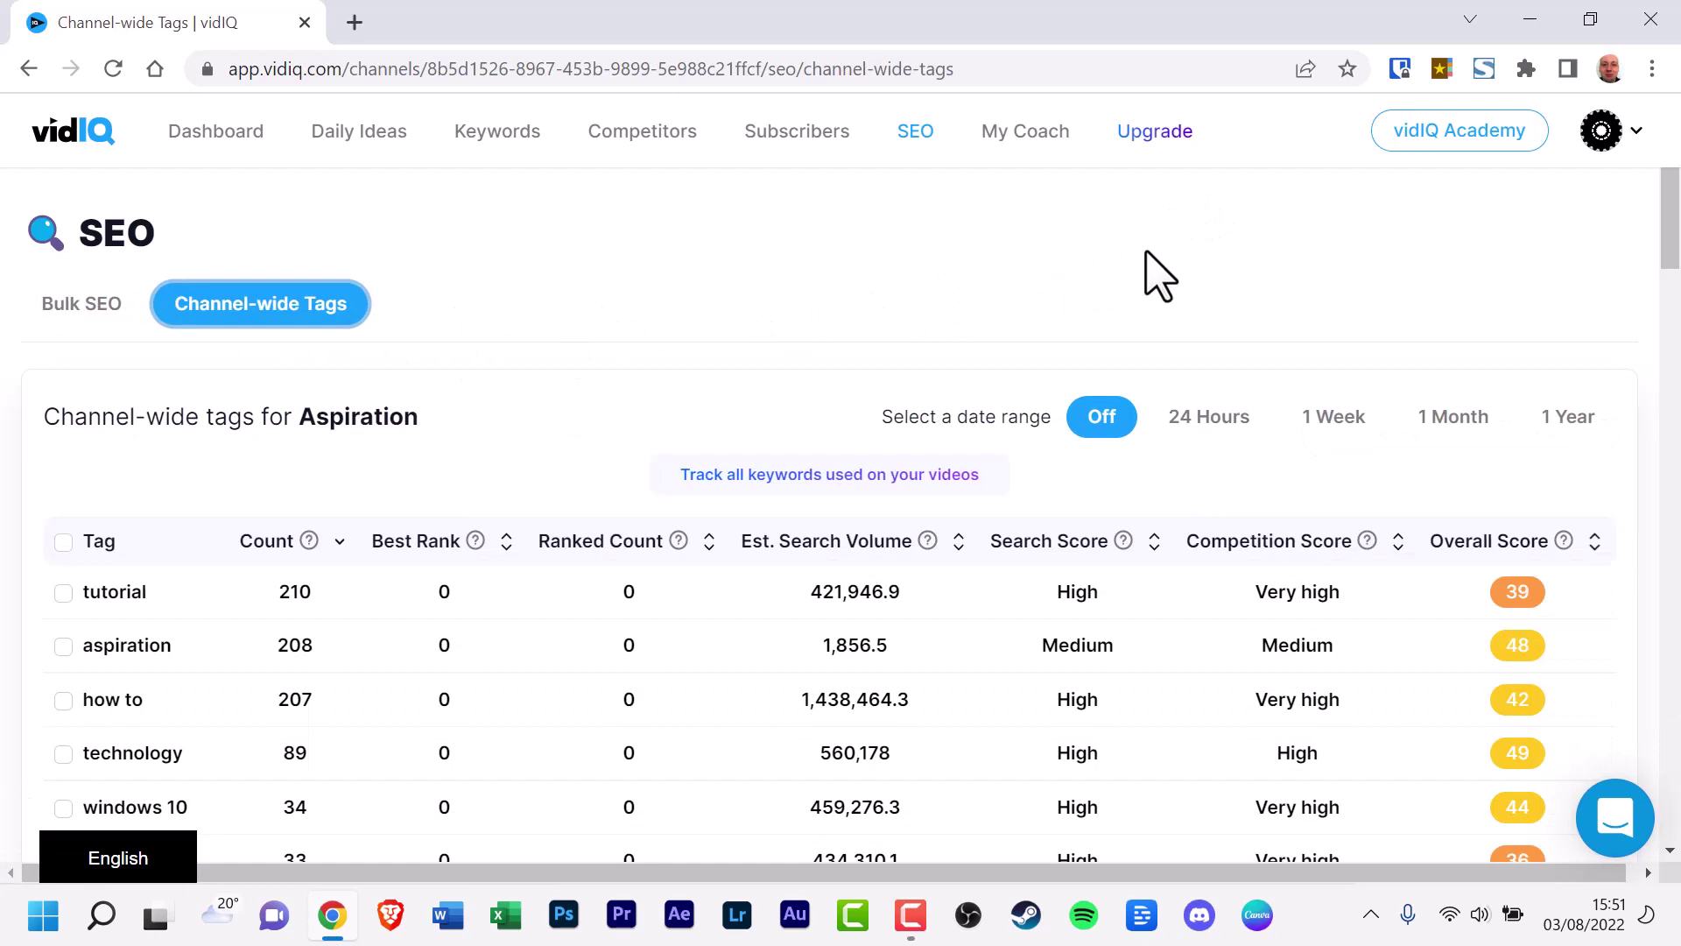
left_click(1028, 135)
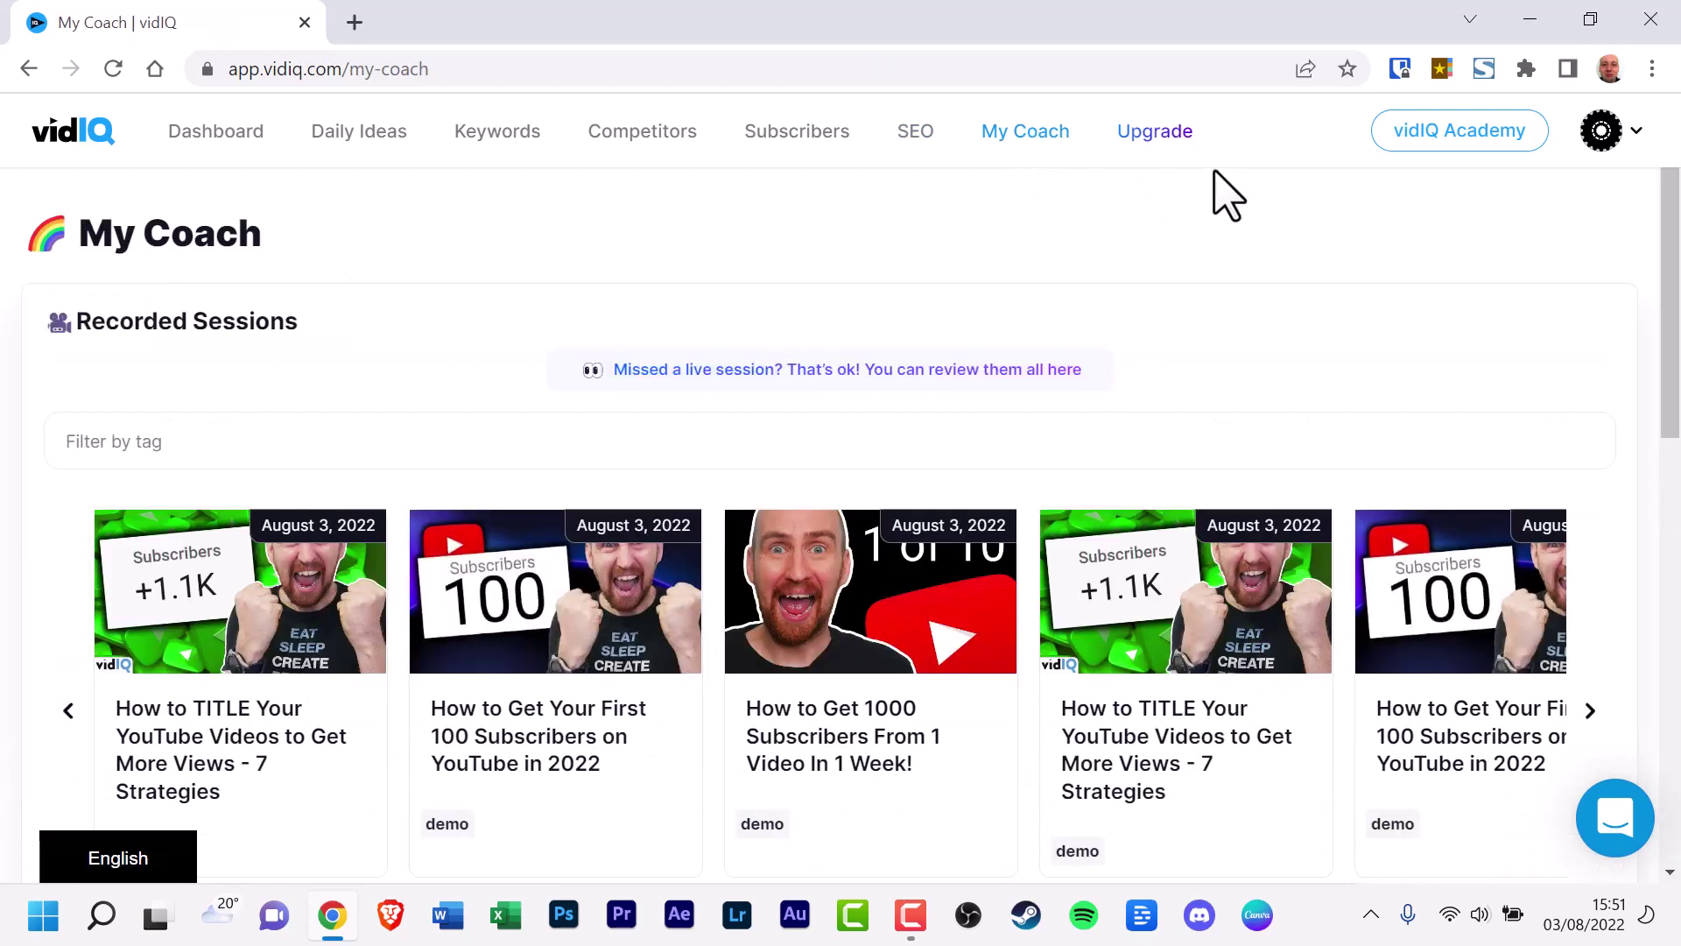
left_click(1154, 133)
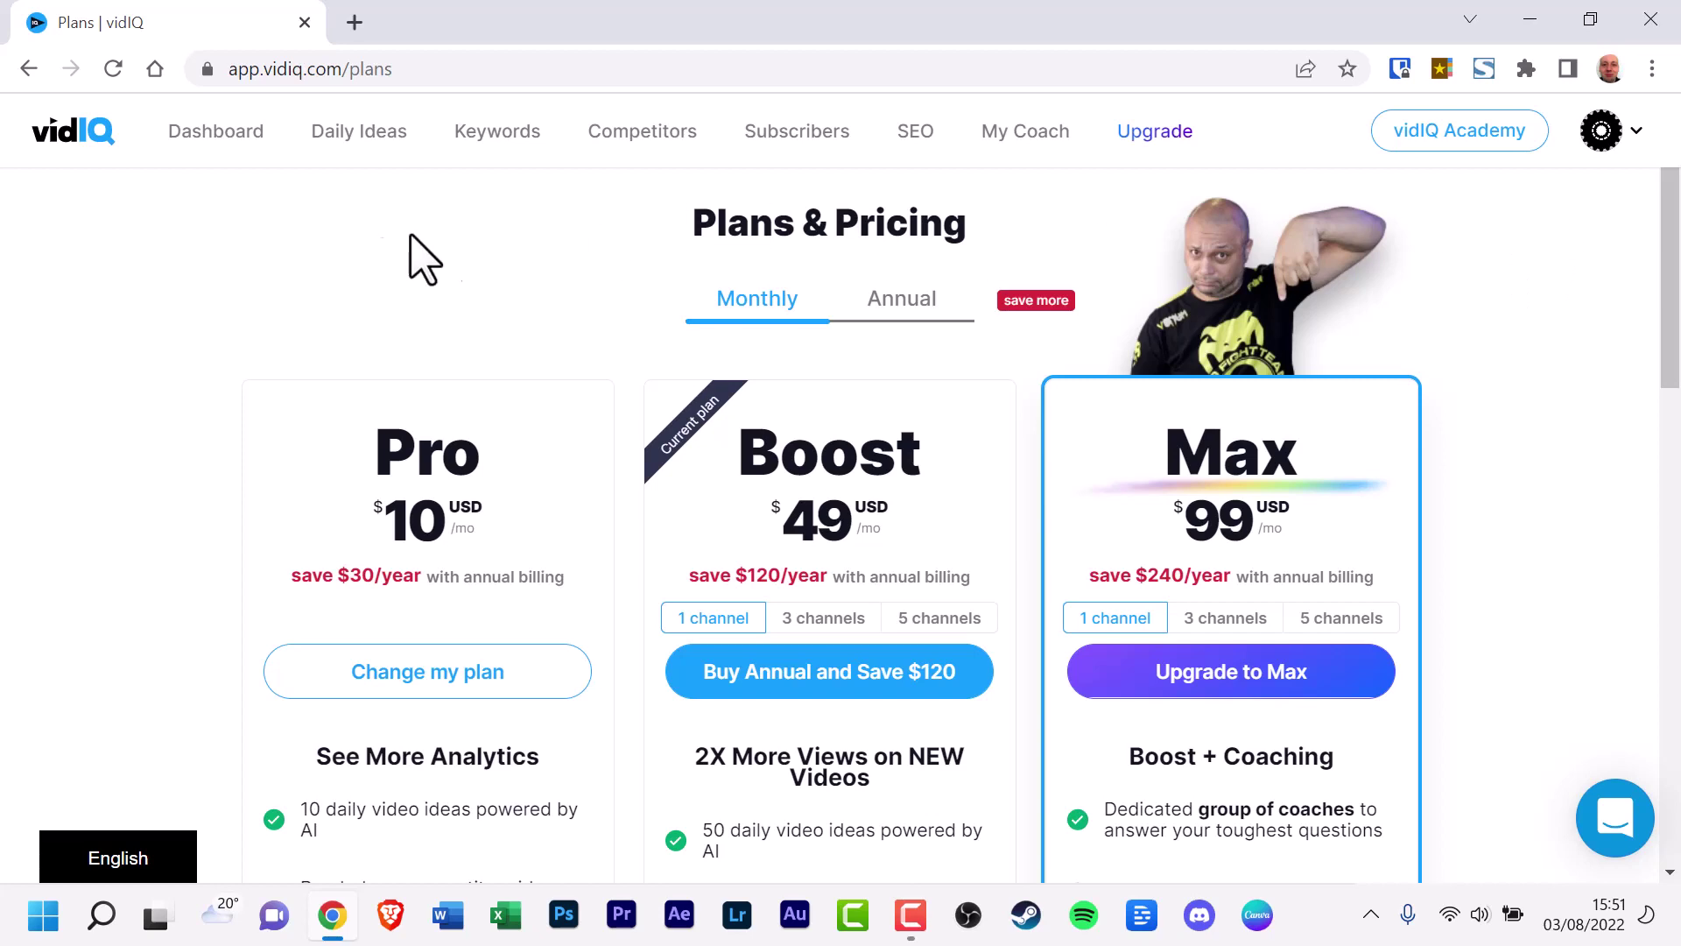
left_click(215, 133)
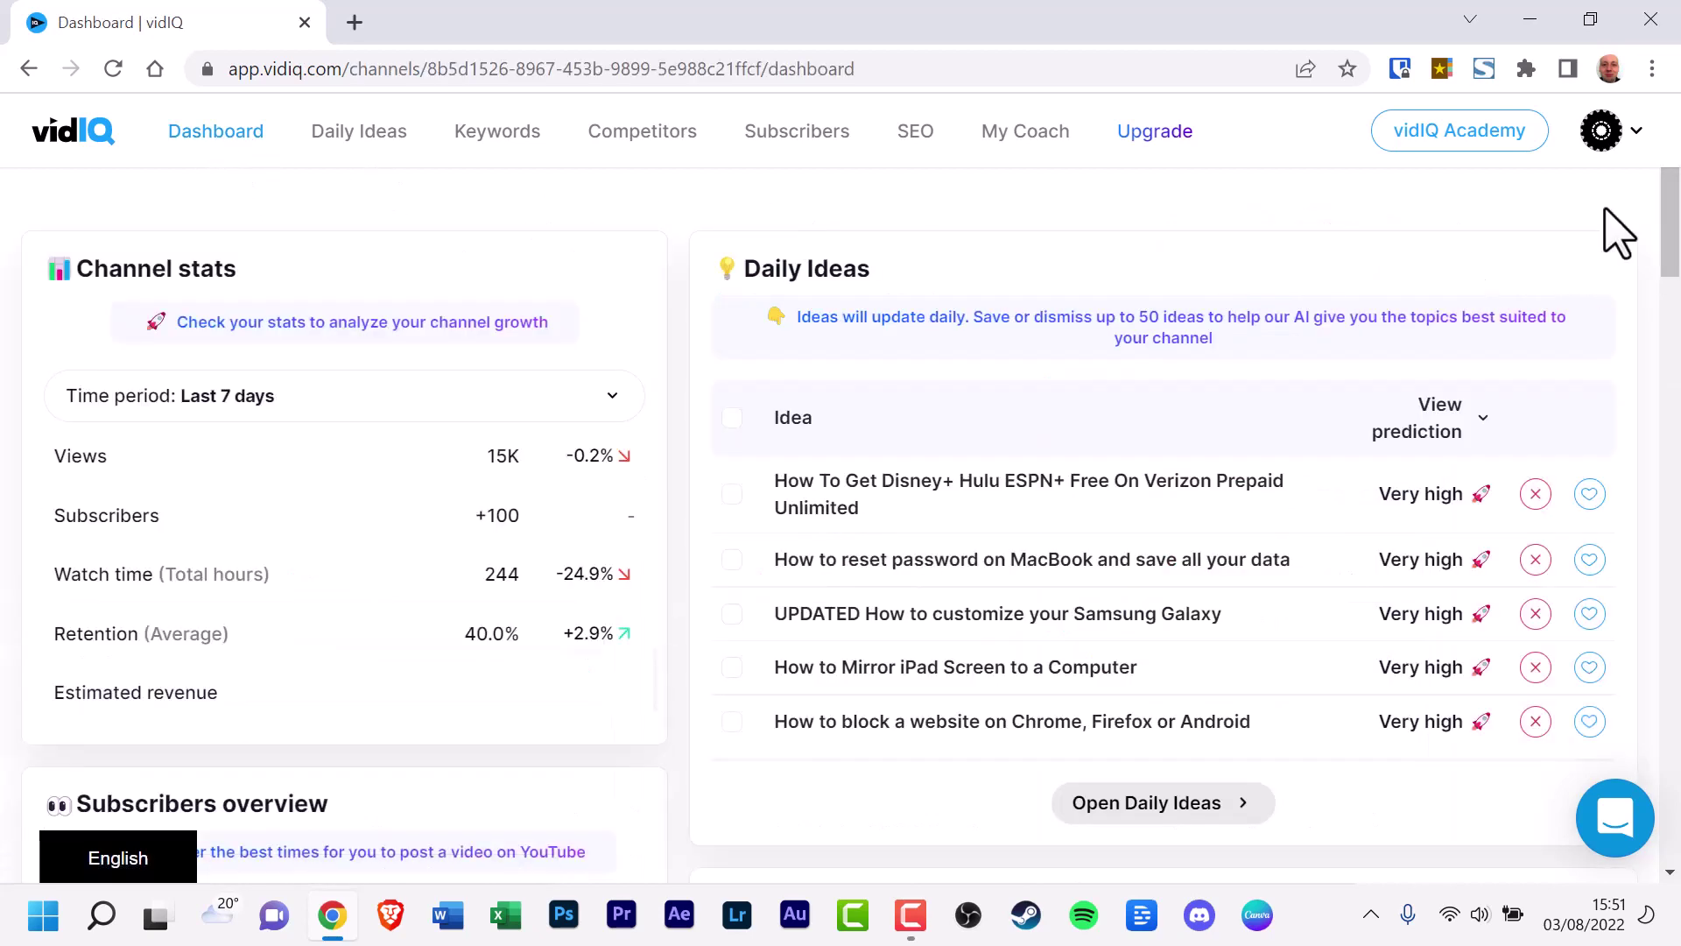